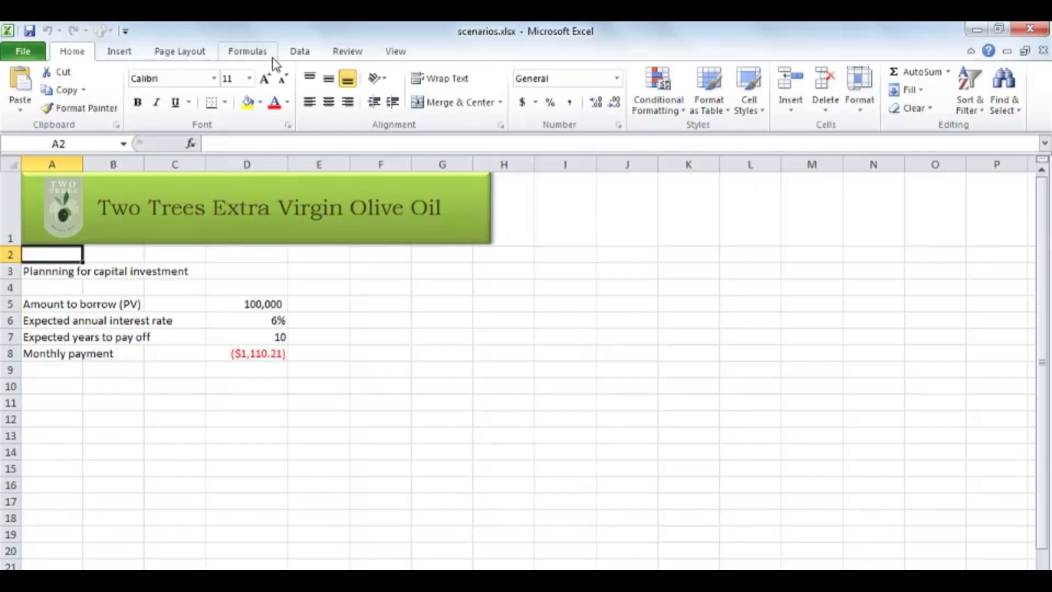
Create a new scenario in the Scenario Manager named "Low amount" with D5:D7 as its changing cells.
left_click(301, 52)
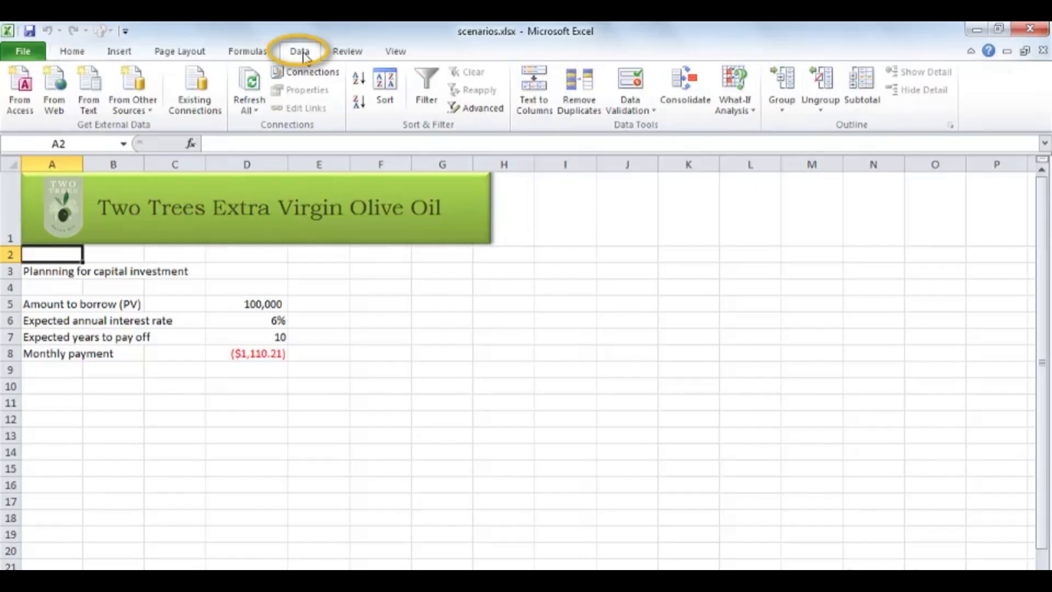
left_click(751, 111)
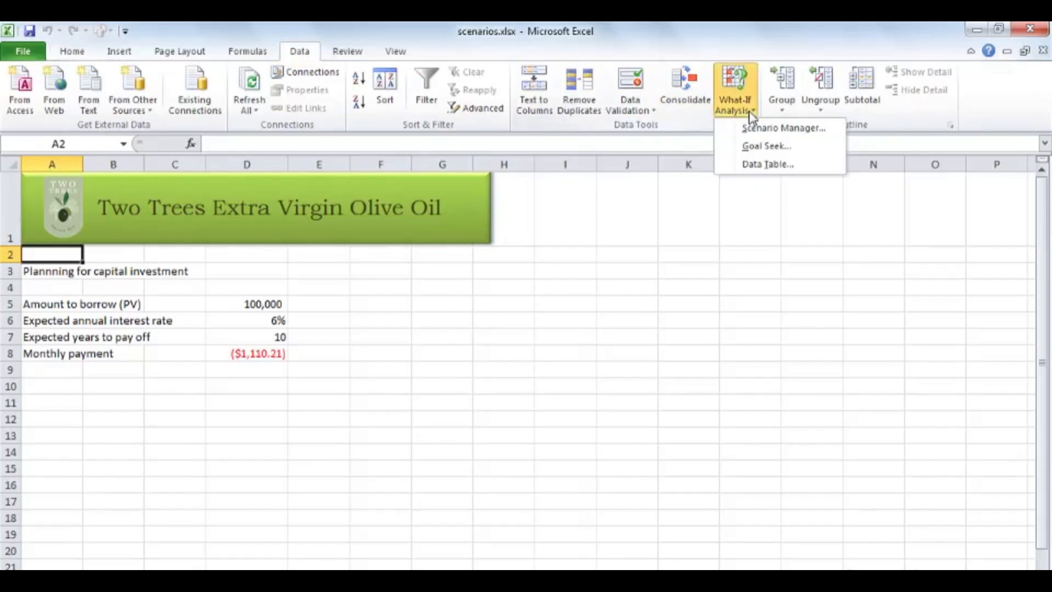
left_click(784, 128)
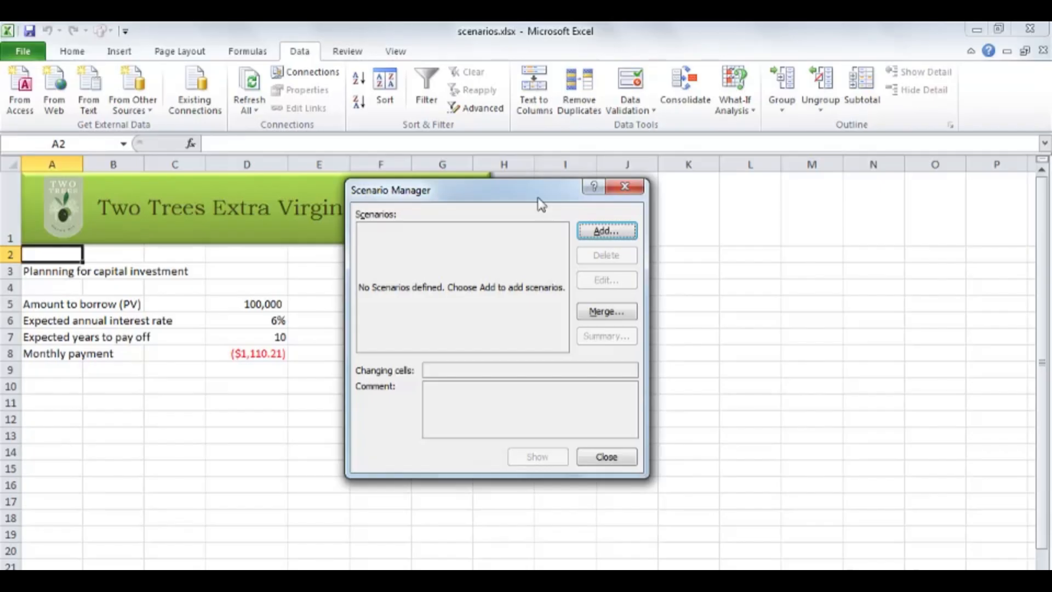
left_click(625, 235)
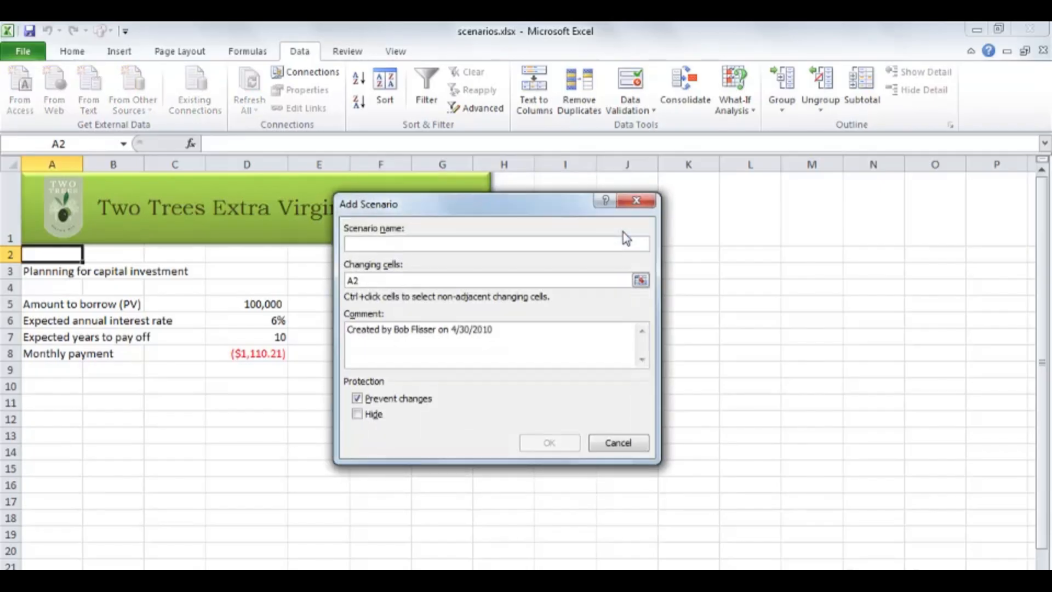
type("Low amount")
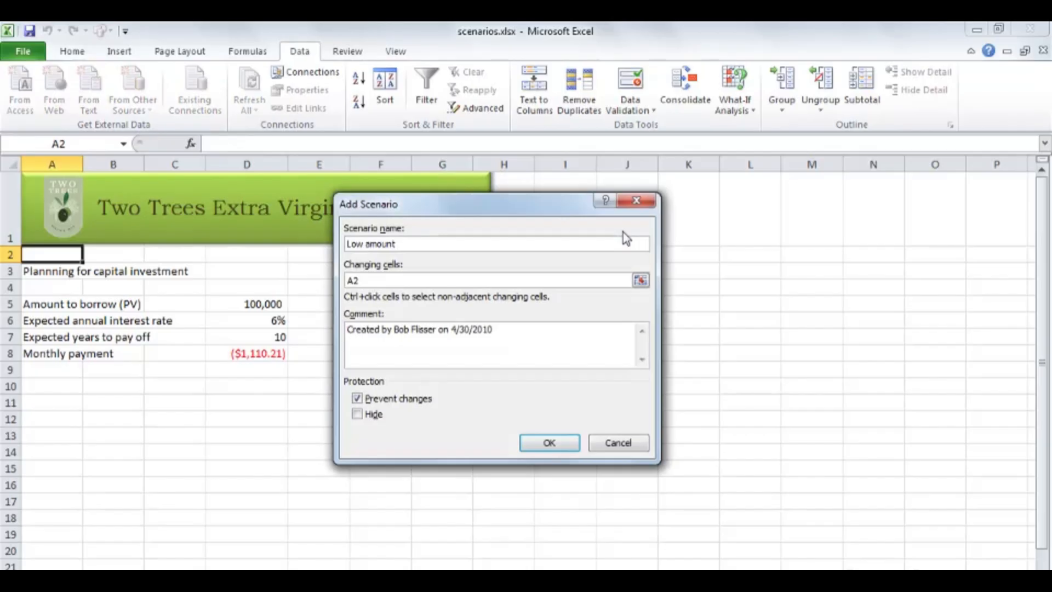
left_click_drag(384, 280, 342, 281)
key("Delete")
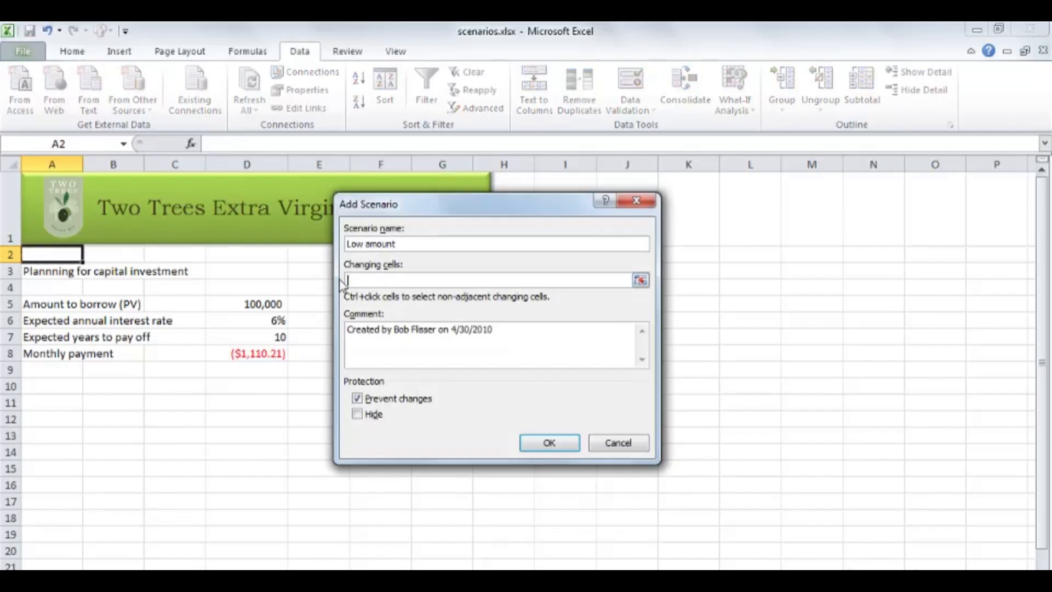
left_click(270, 306)
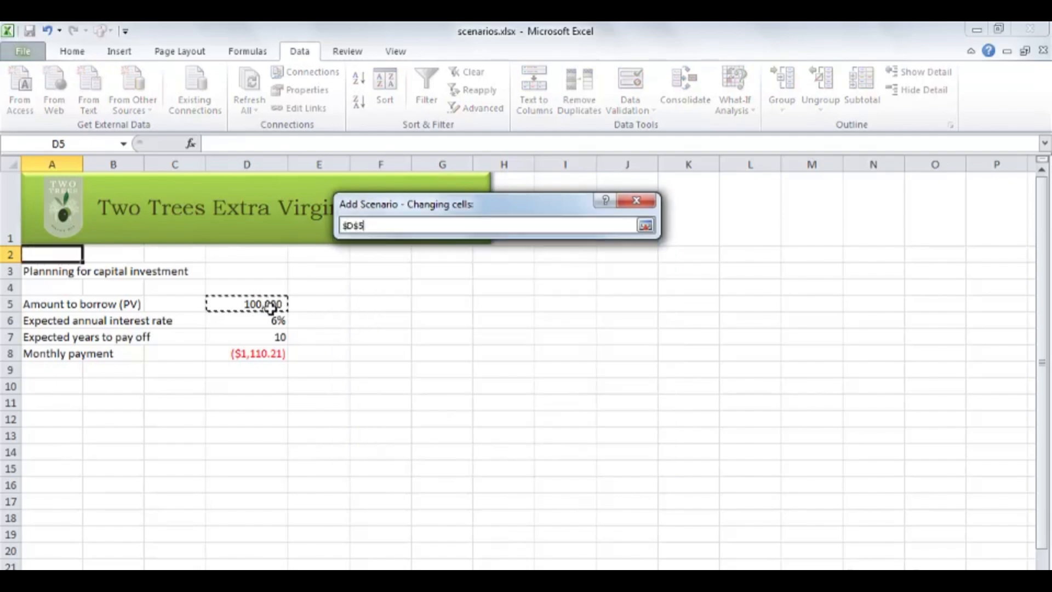
left_click_drag(270, 306, 277, 335)
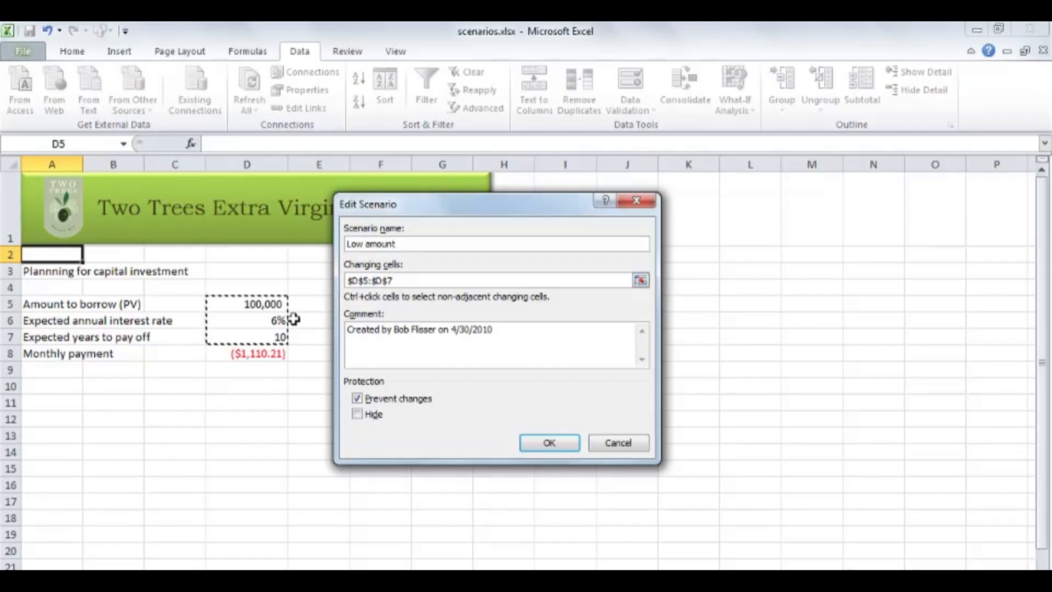
Replace the Low amount scenario's comment with "Lowest amount" and accept the scenario definition.
left_click_drag(503, 329, 347, 331)
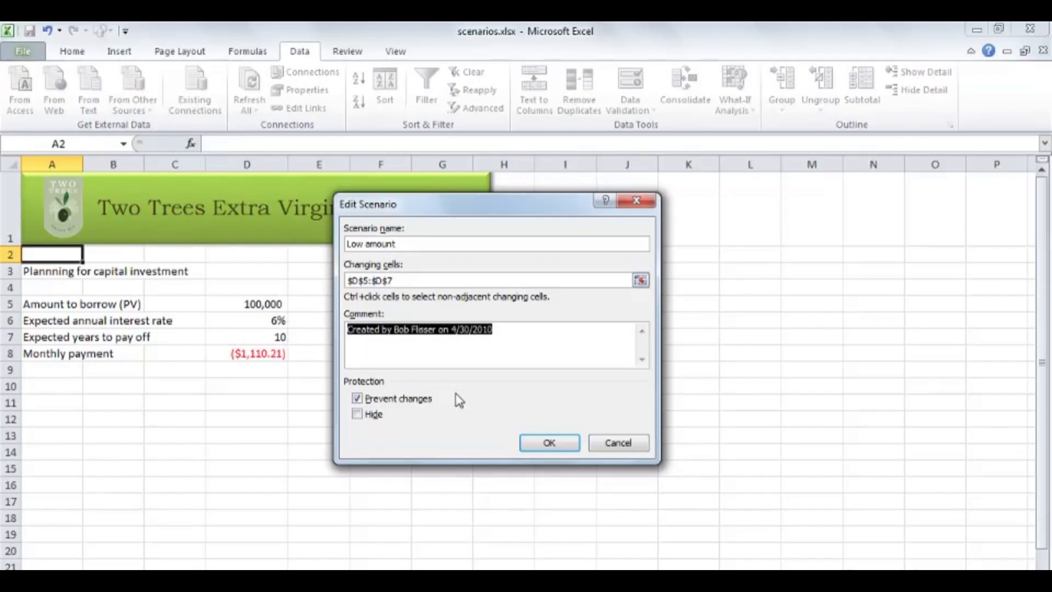
key("Delete")
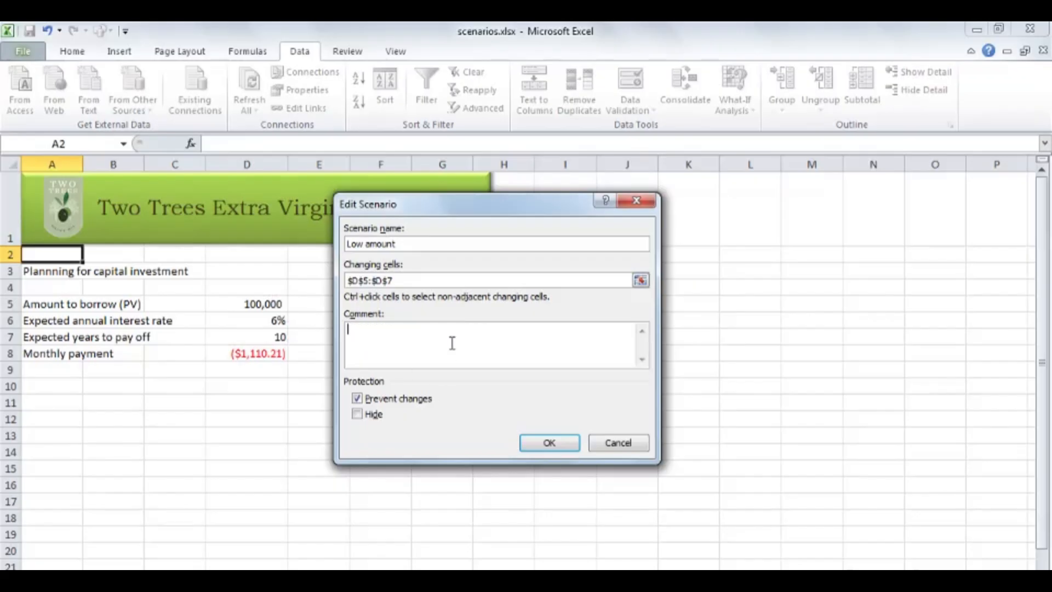
type("Lowest amount")
left_click(546, 443)
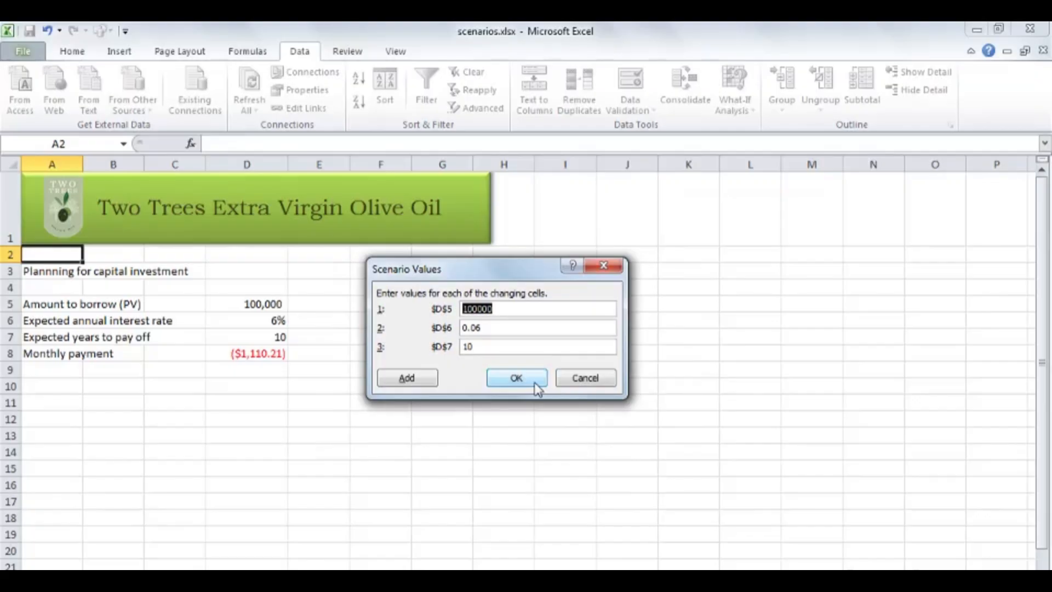
Set the Low amount scenario's values to 80000 borrowed, 0.055 interest and 8 years, and save it.
type("80000")
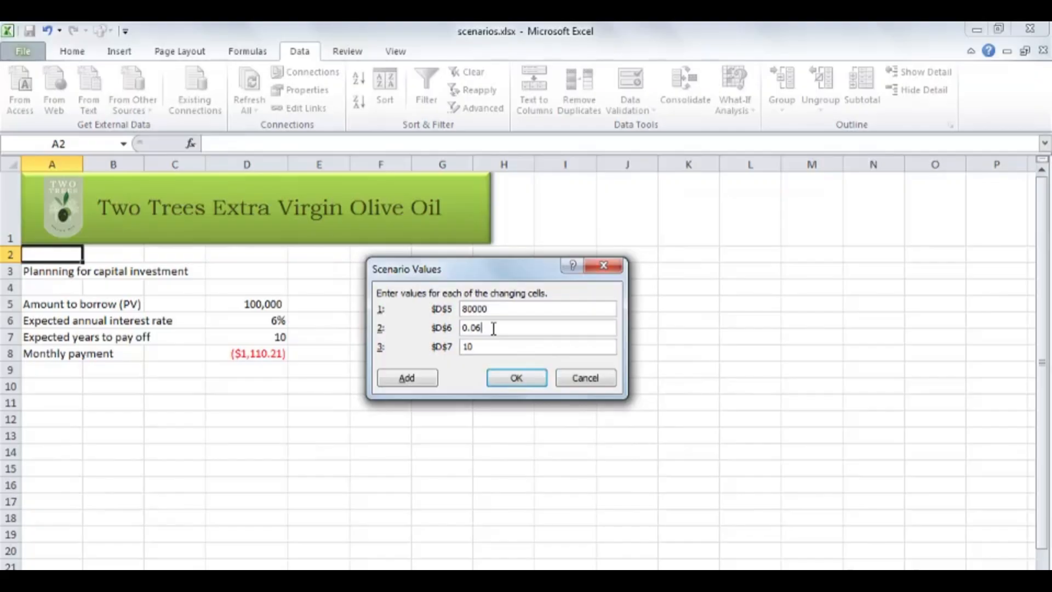
key("BackSpace")
type("55")
key("Tab")
type("8")
left_click(527, 377)
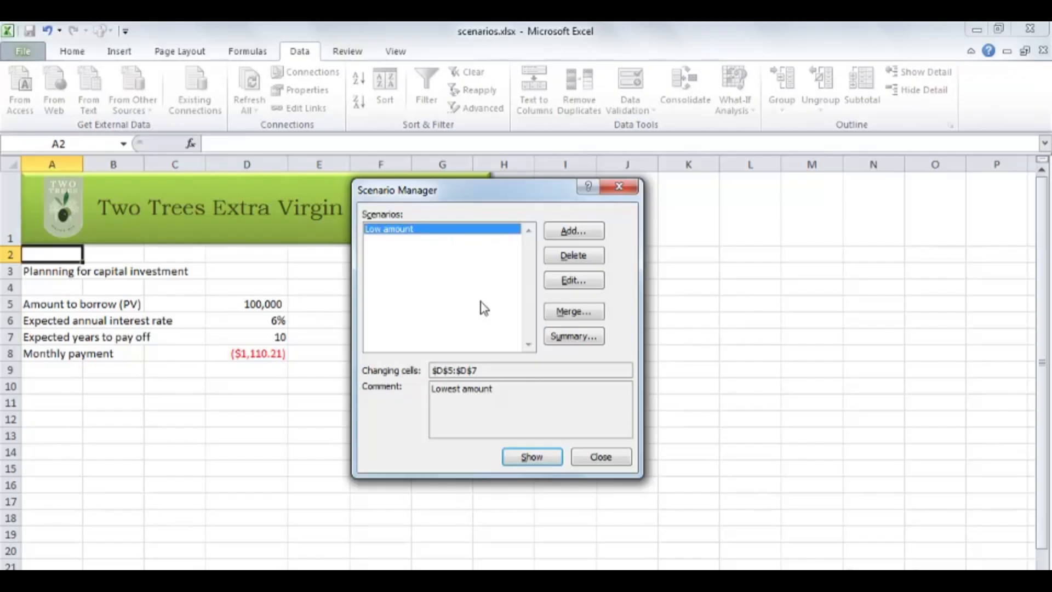
Add a scenario "Original amount" with the comment "Original amount to borrow", keeping the worksheet's existing values for D5:D7.
left_click(587, 232)
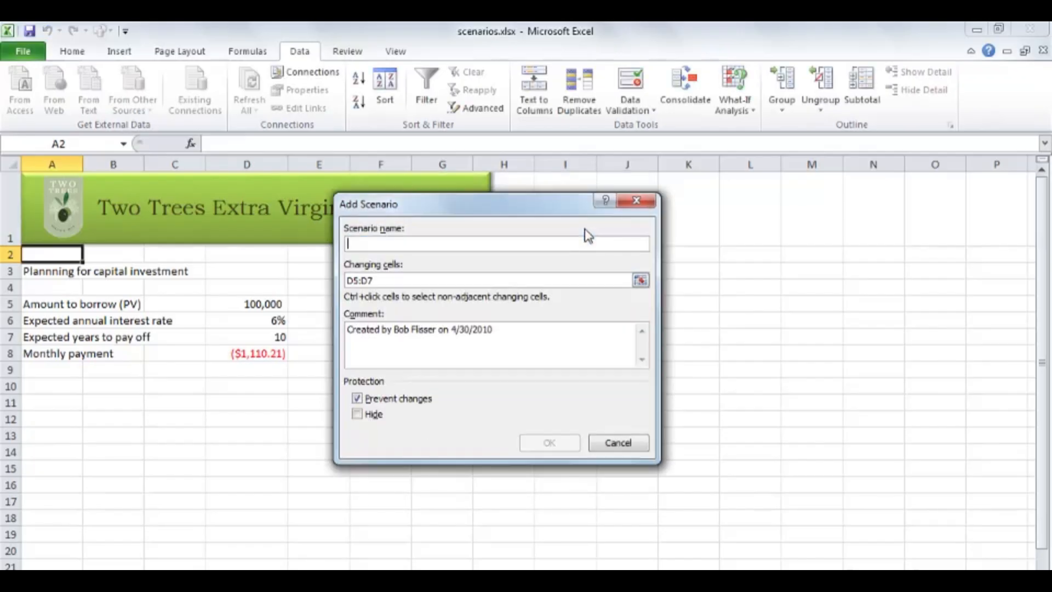
type("Original ")
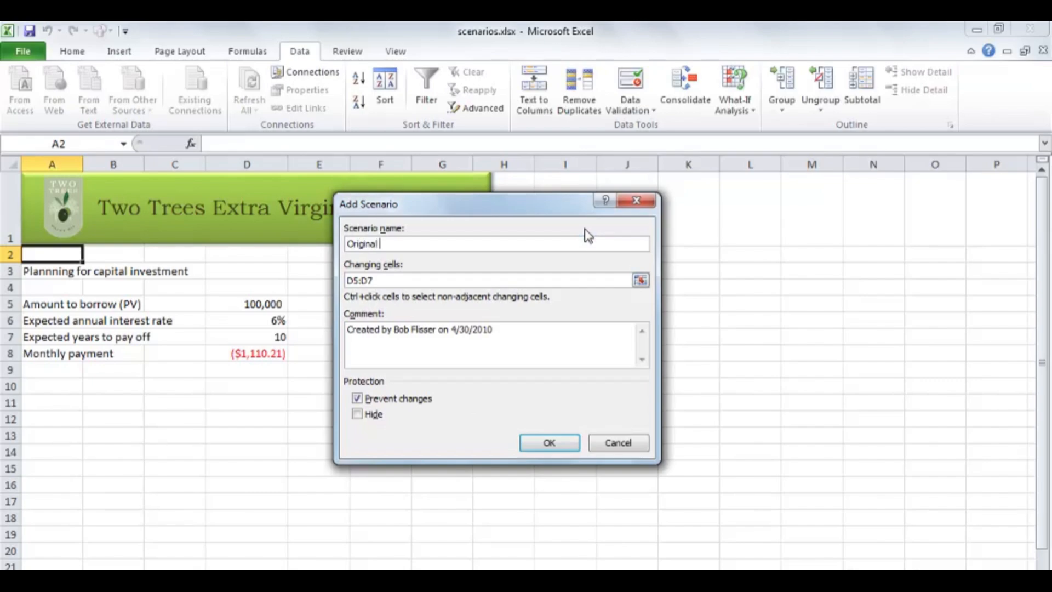
type("amount")
key("Tab")
key("Tab")
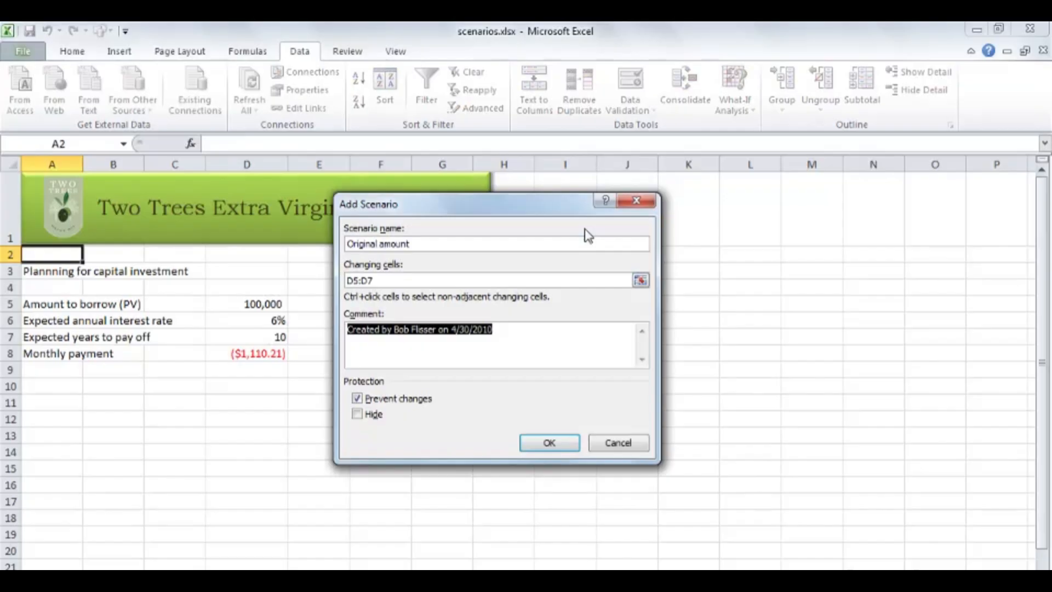
type("Original ")
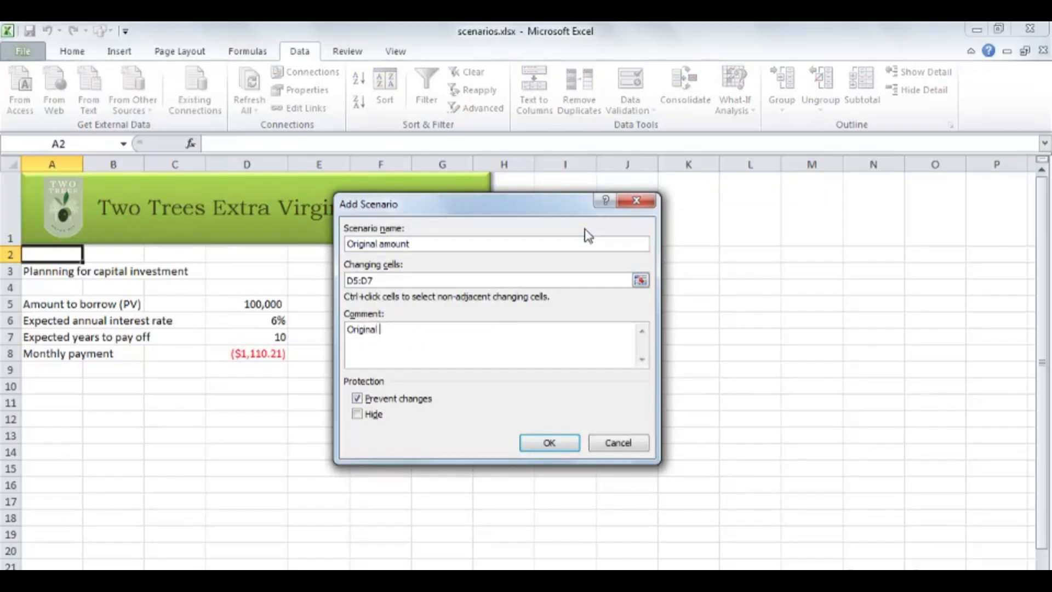
type("amount to borrow")
left_click(552, 438)
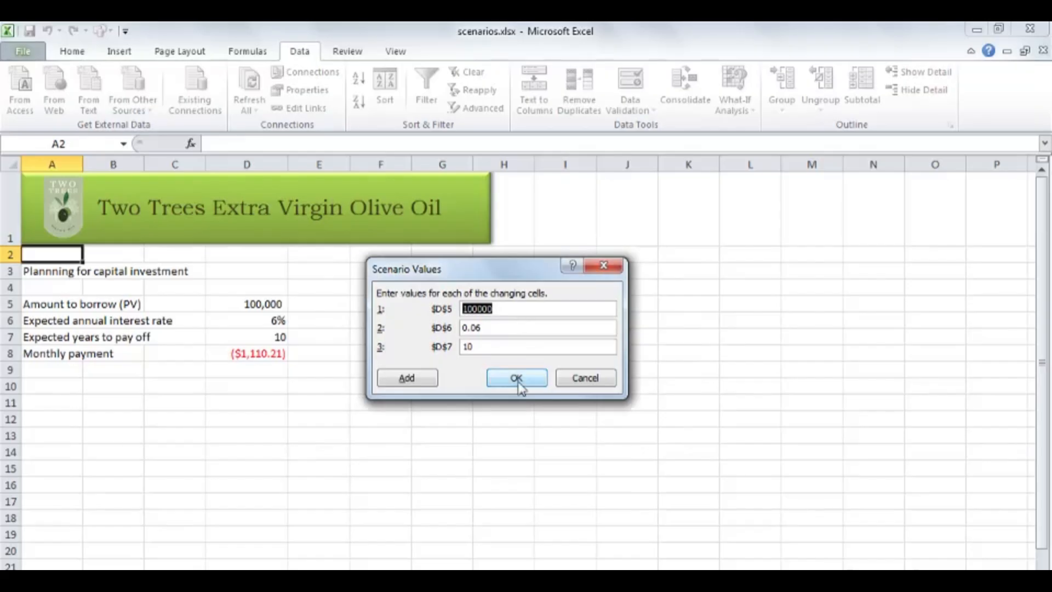
left_click(424, 382)
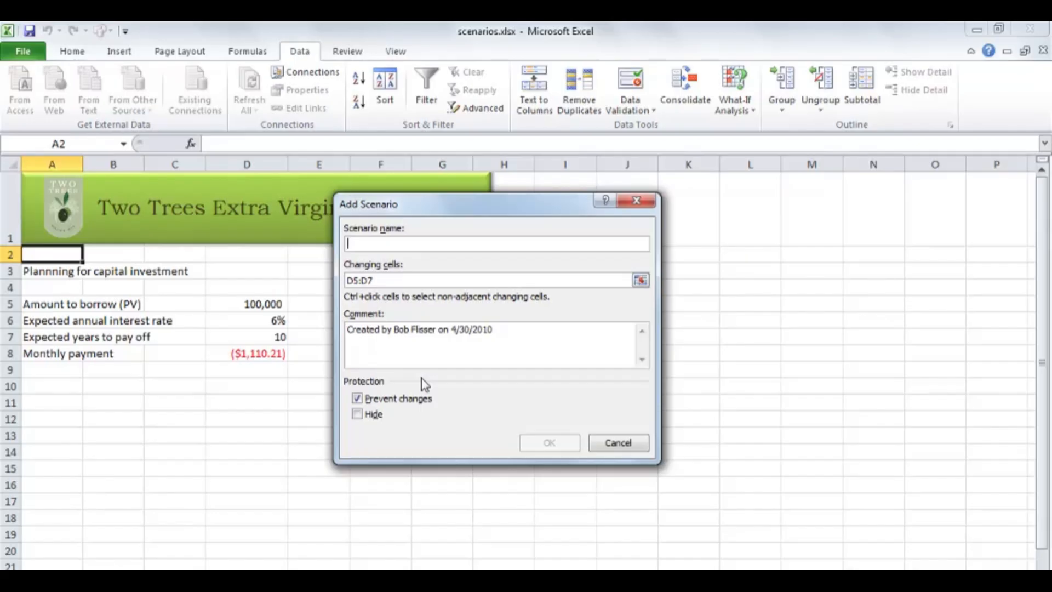
Define another scenario for D5:D7 named "A little more" with the comment "Borrowing slightly more".
type("A ")
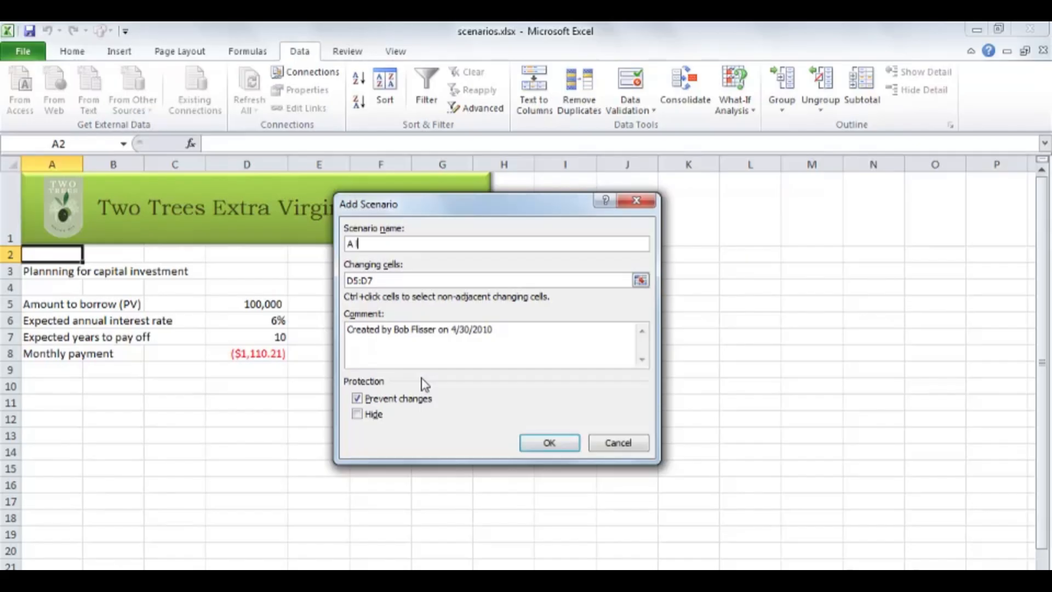
type("little more")
key("Tab")
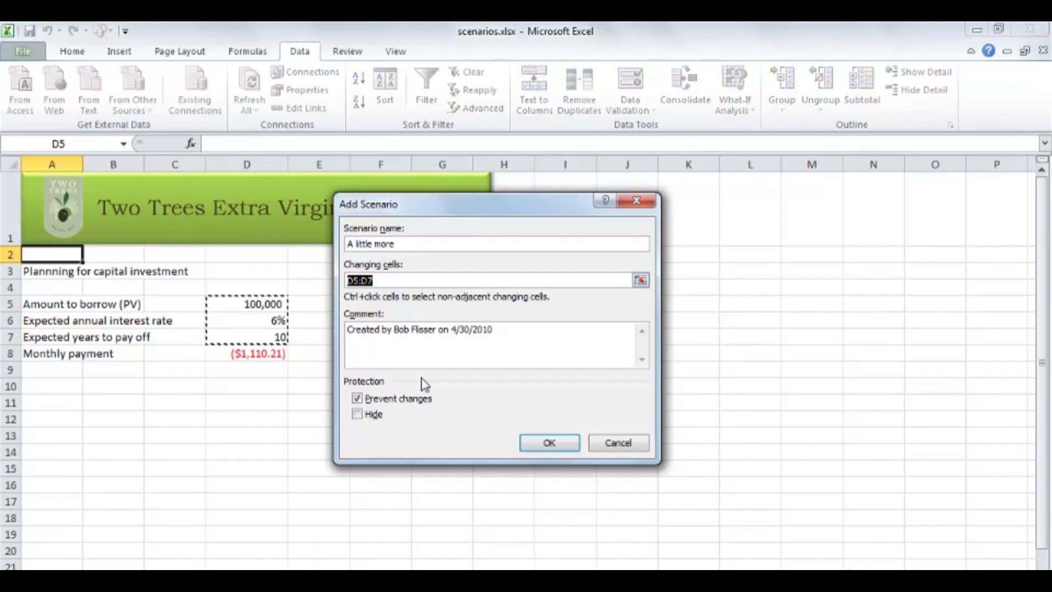
key("Tab")
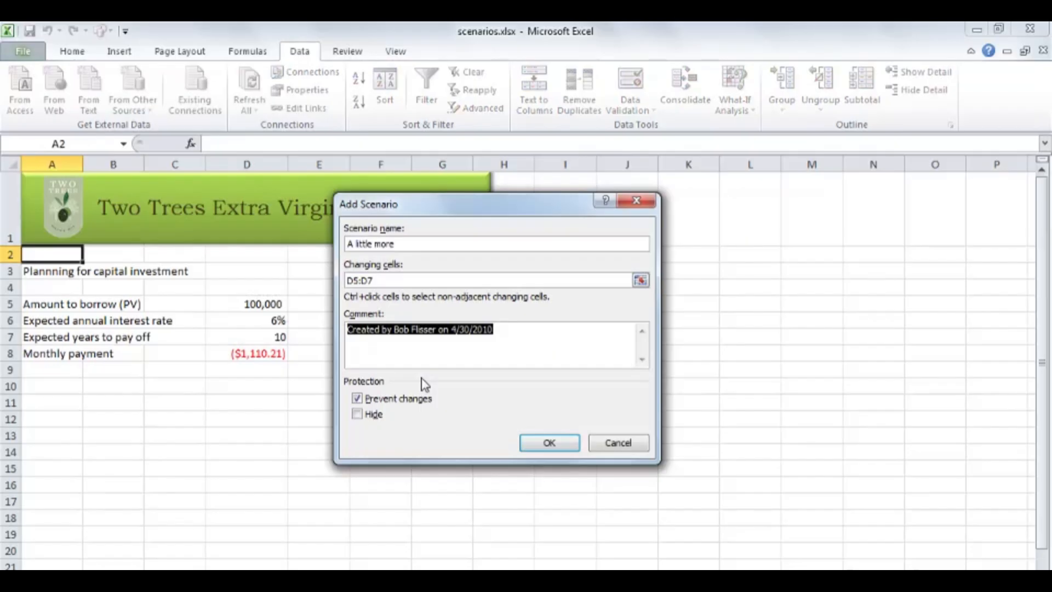
type("Borrowing slightly more")
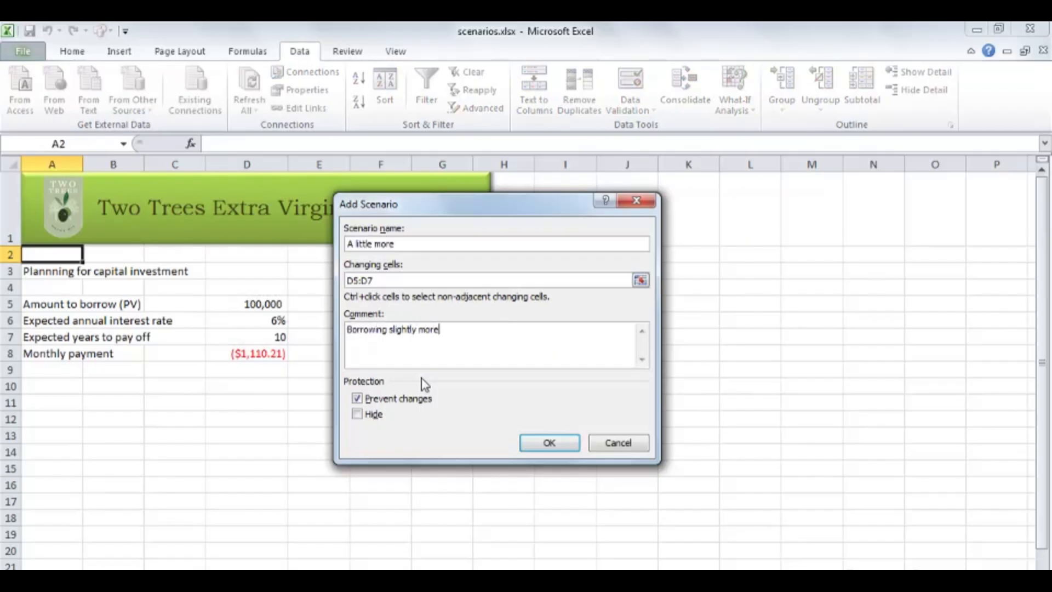
left_click(562, 442)
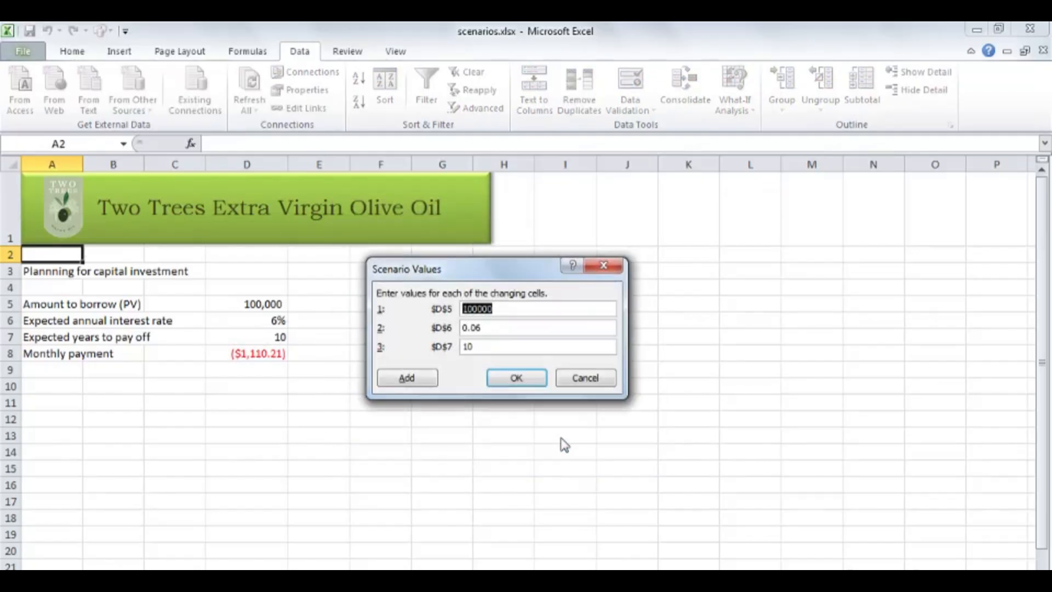
Set the A little more scenario's values to 125000 borrowed, 0.0625 interest and 12 years, and save it.
type("125000")
type("25")
key("Tab")
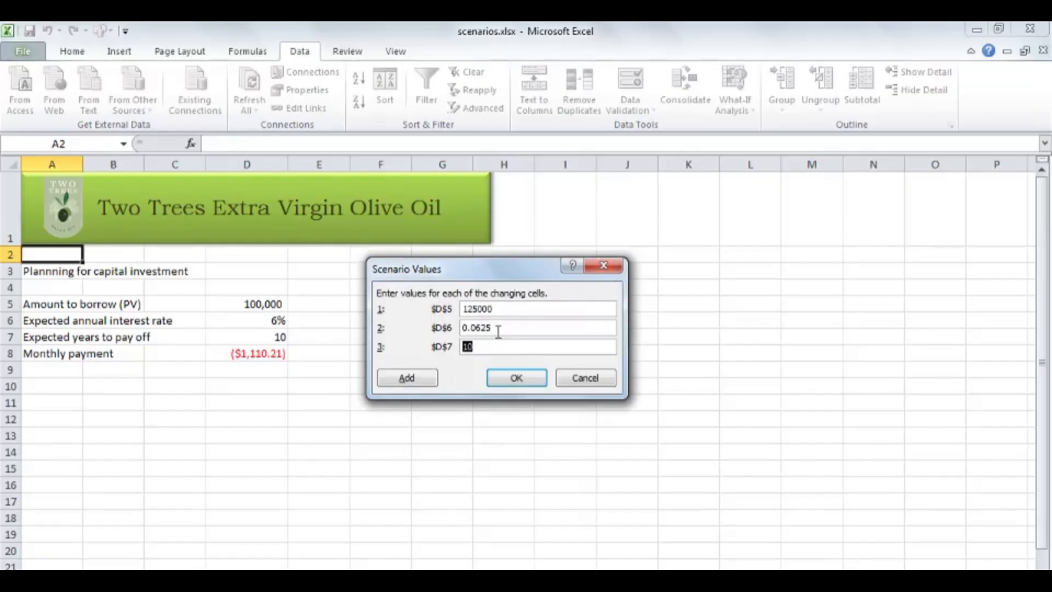
type("12")
left_click(408, 378)
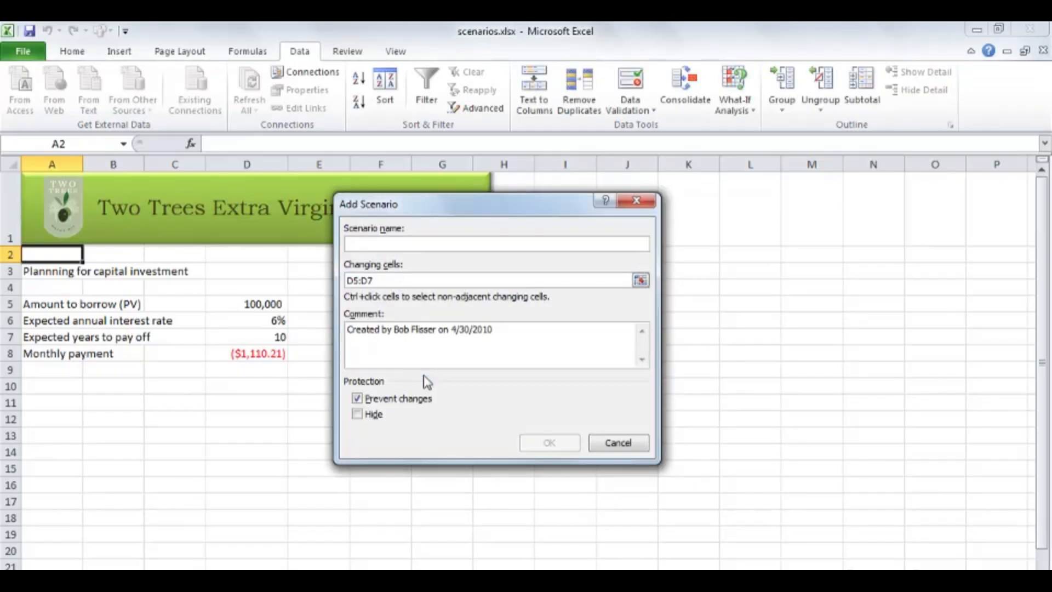
Define a scenario for D5:D7 named "High amount to borrow" with the comment "Highest amount".
type("High")
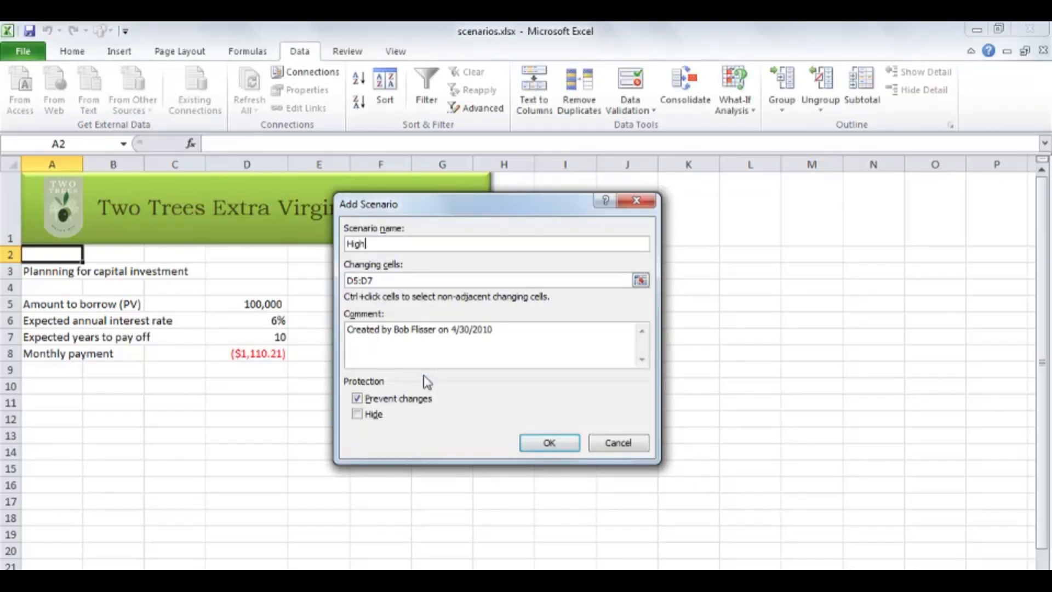
type(" amount to borrow")
key("Tab")
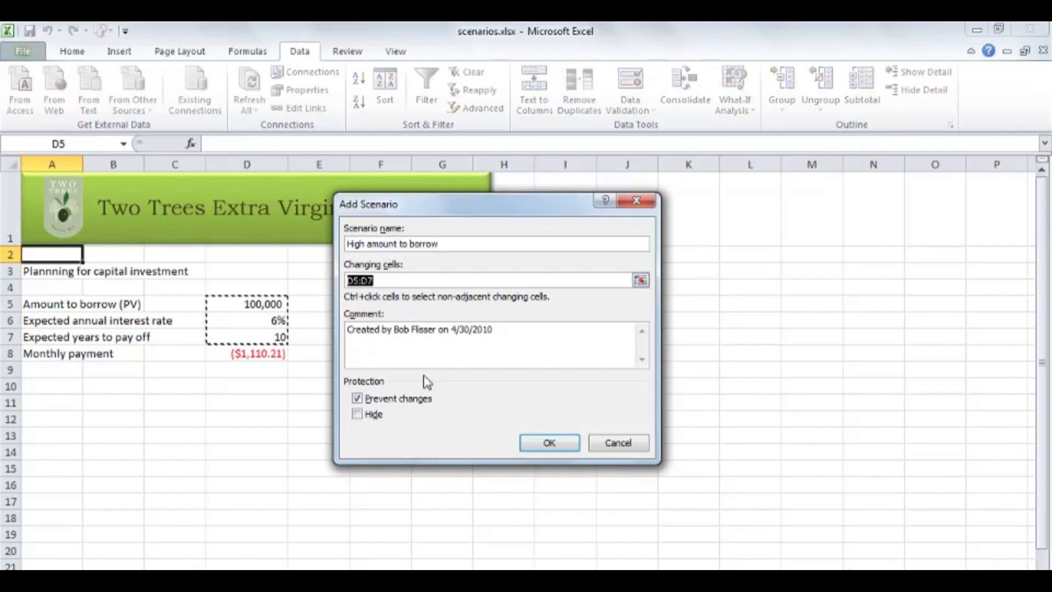
key("Tab")
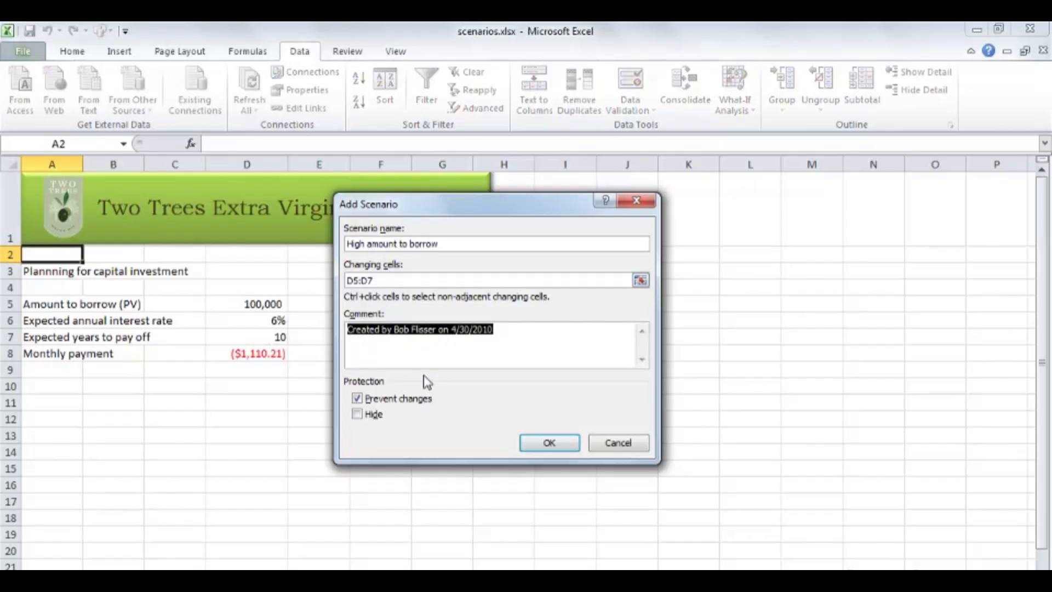
type("Highe")
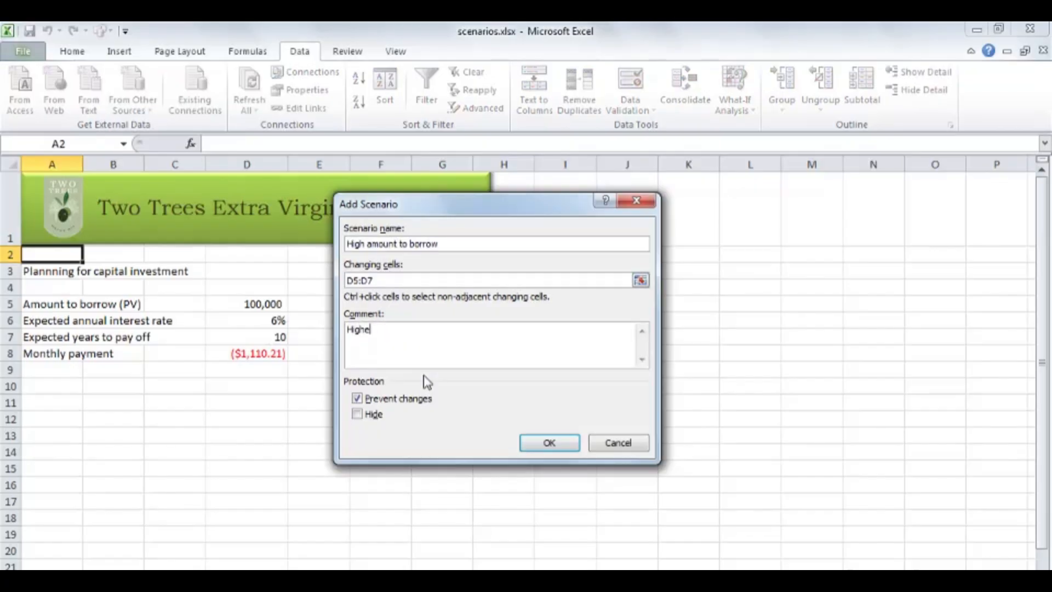
type("st amount")
left_click(550, 444)
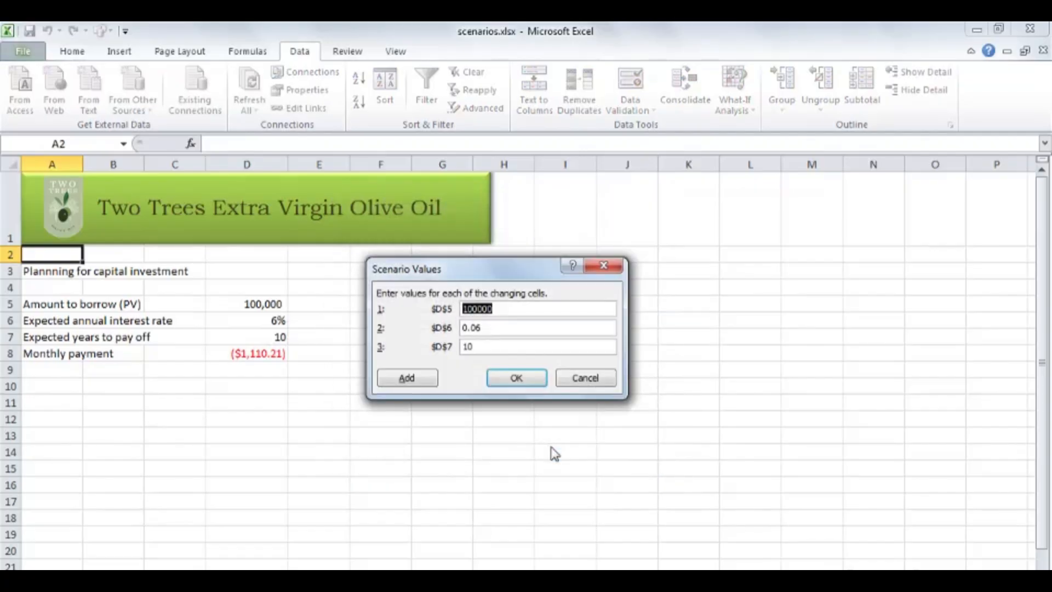
Set the High amount to borrow scenario's loan amount to 175000 and its payoff period to 18 years, and save it.
type("175000")
key("Tab")
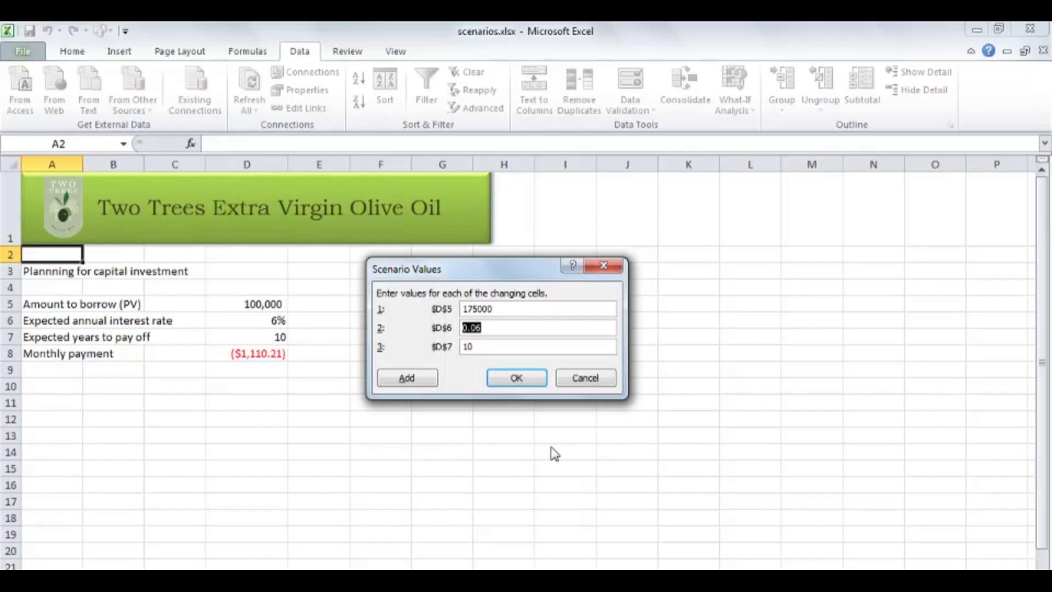
key("Tab")
type("18")
left_click(525, 377)
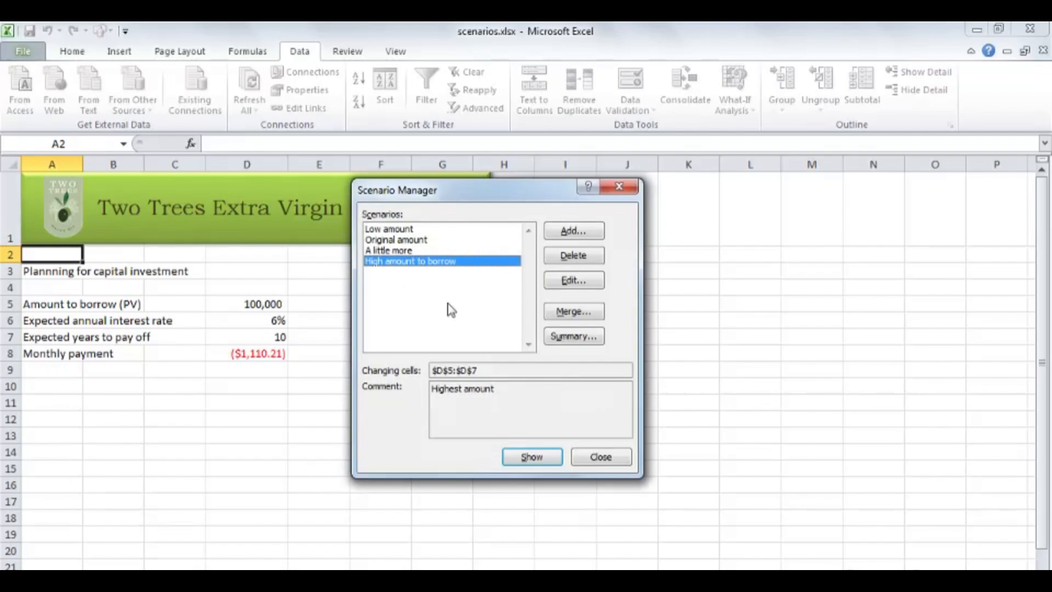
Show the Low amount, A little more and High amount to borrow scenarios in the worksheet one after another, and close the Scenario Manager.
left_click(408, 245)
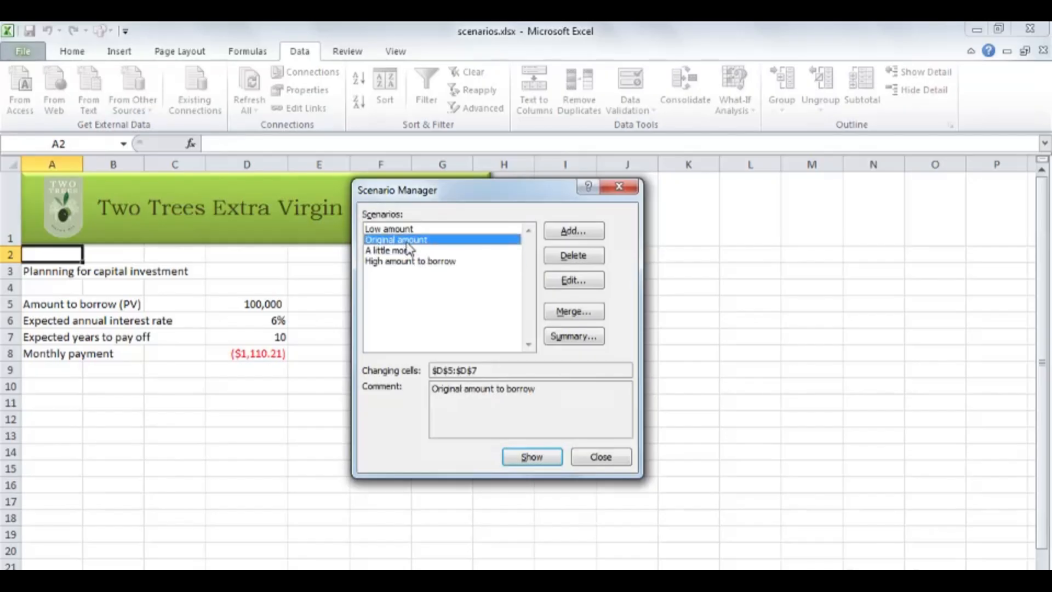
double_click(398, 231)
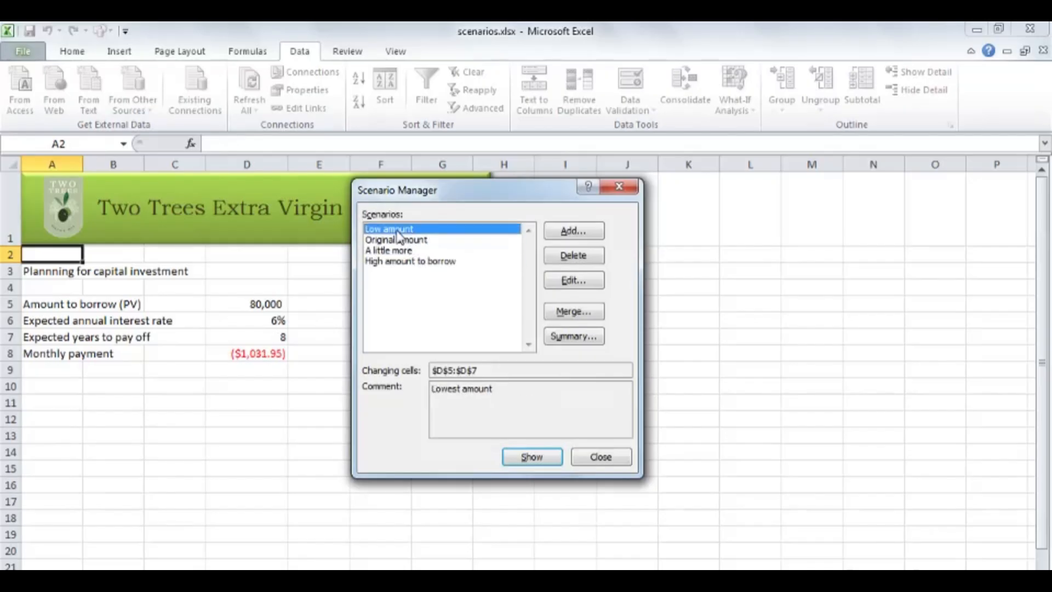
double_click(389, 252)
double_click(394, 263)
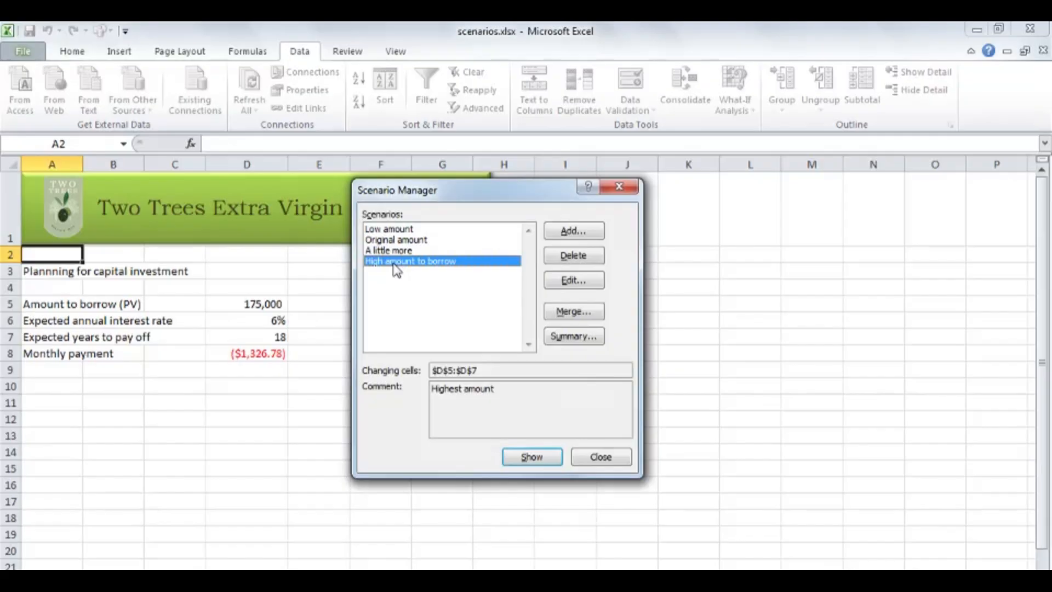
left_click(598, 457)
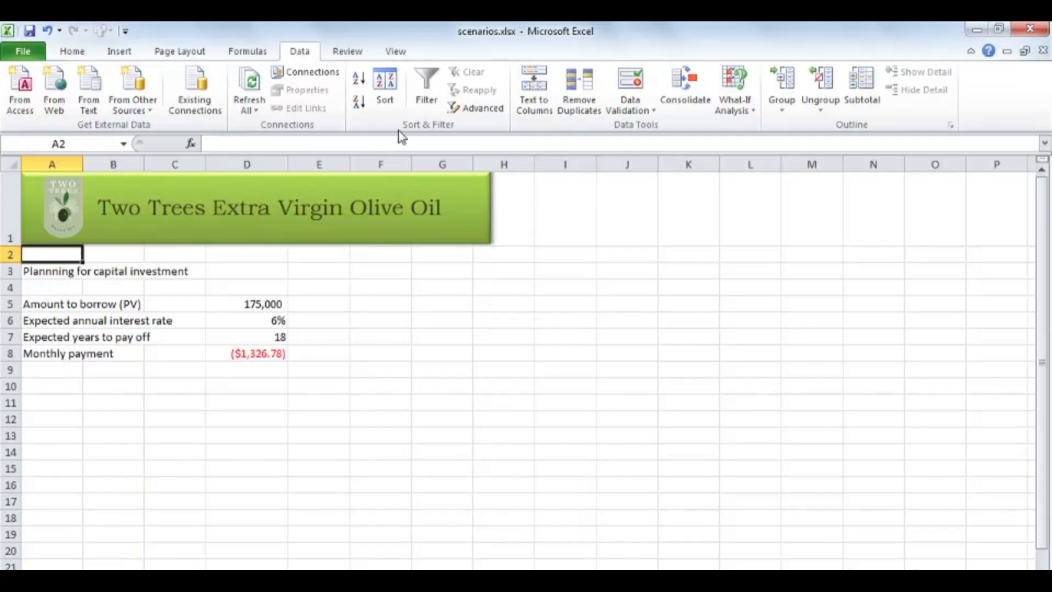
Apply the Low amount scenario to the worksheet and create a Scenario summary report with D8 as the result cell.
left_click(741, 104)
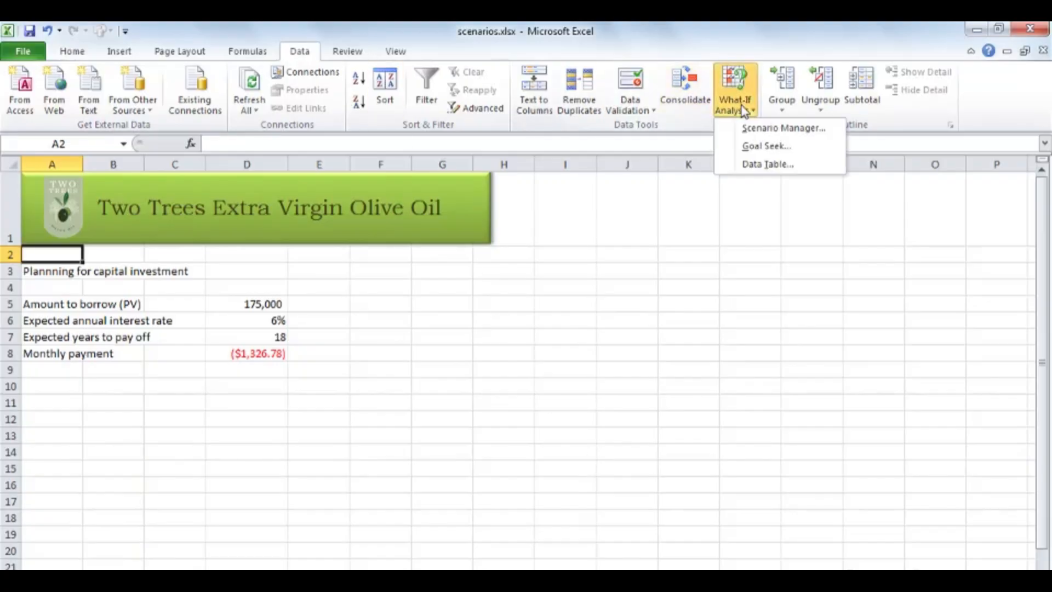
left_click(771, 129)
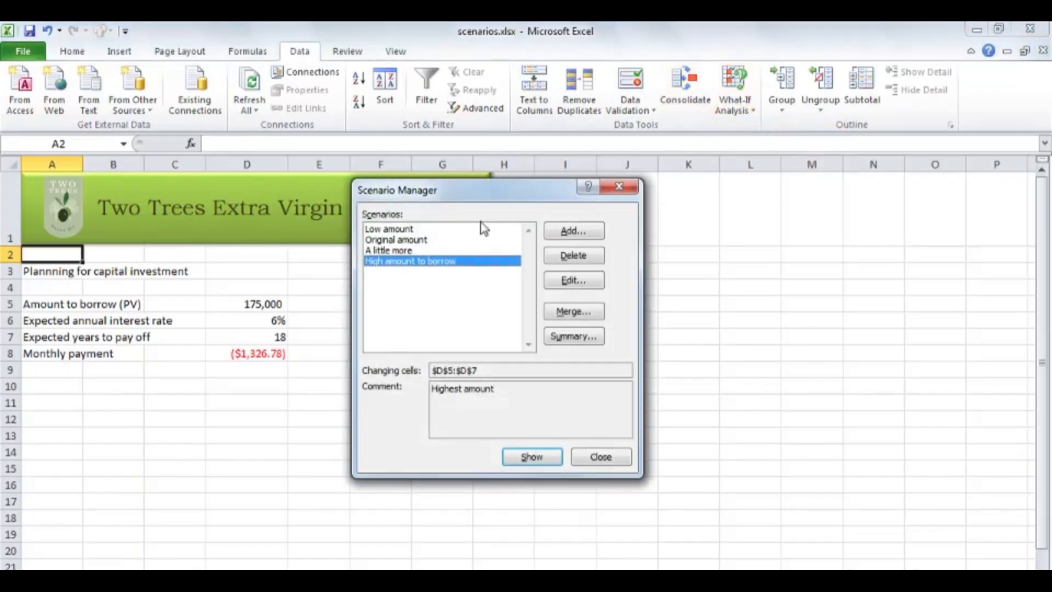
double_click(397, 231)
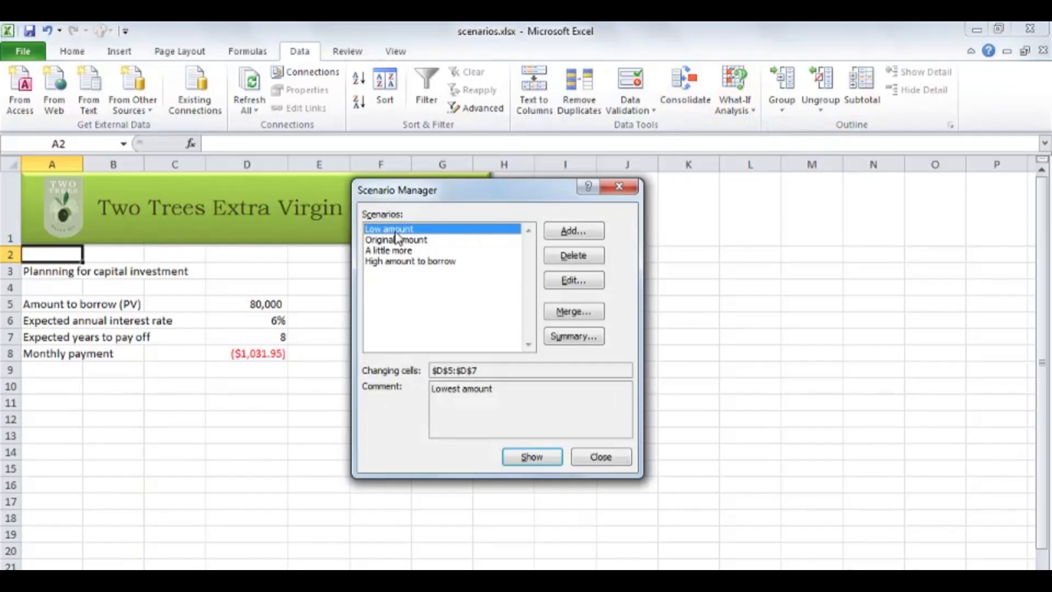
left_click(581, 336)
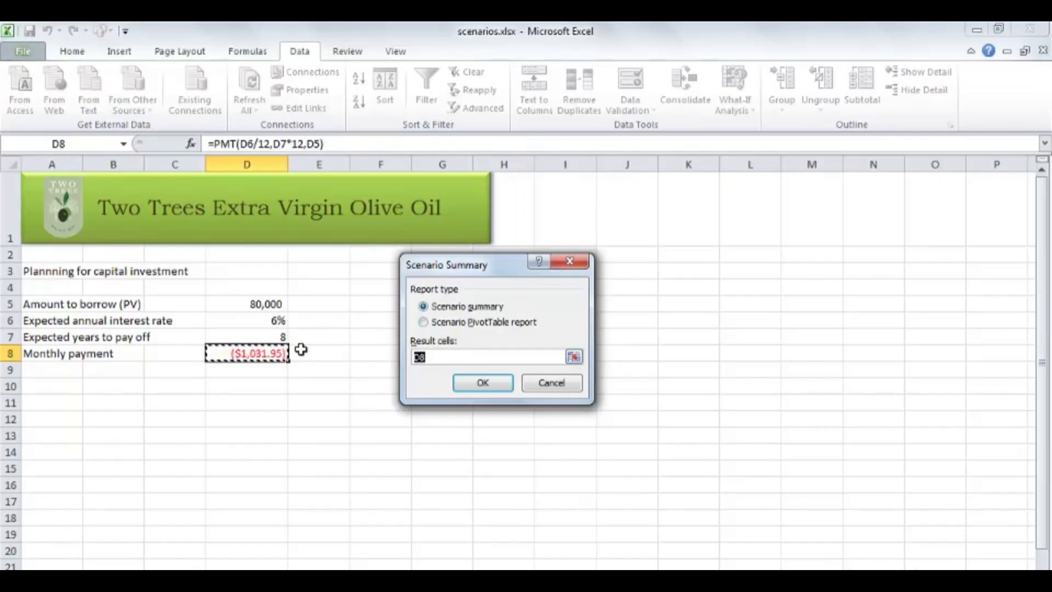
left_click(483, 383)
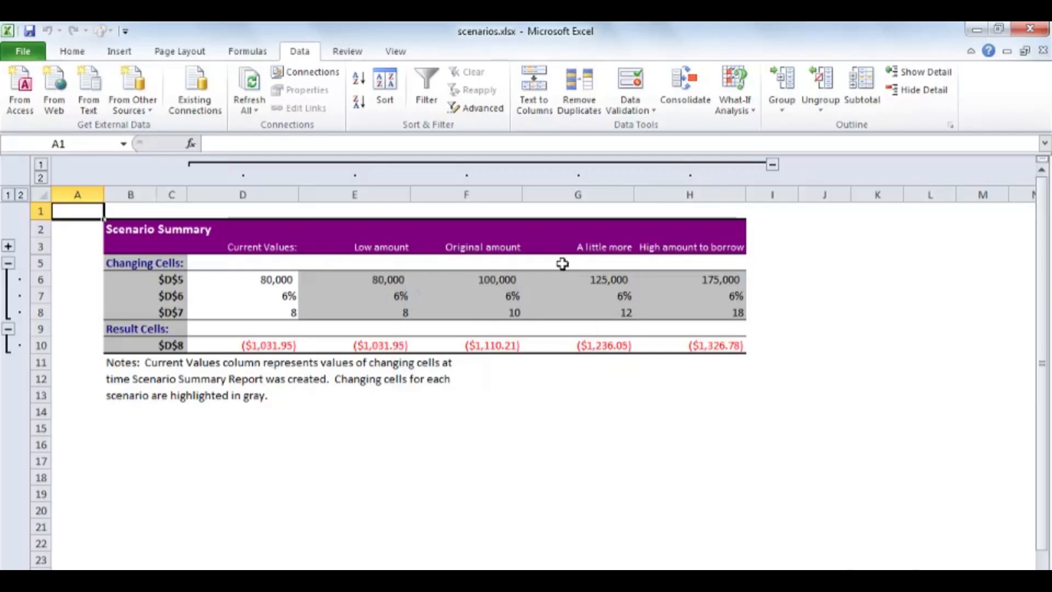
left_click(262, 283)
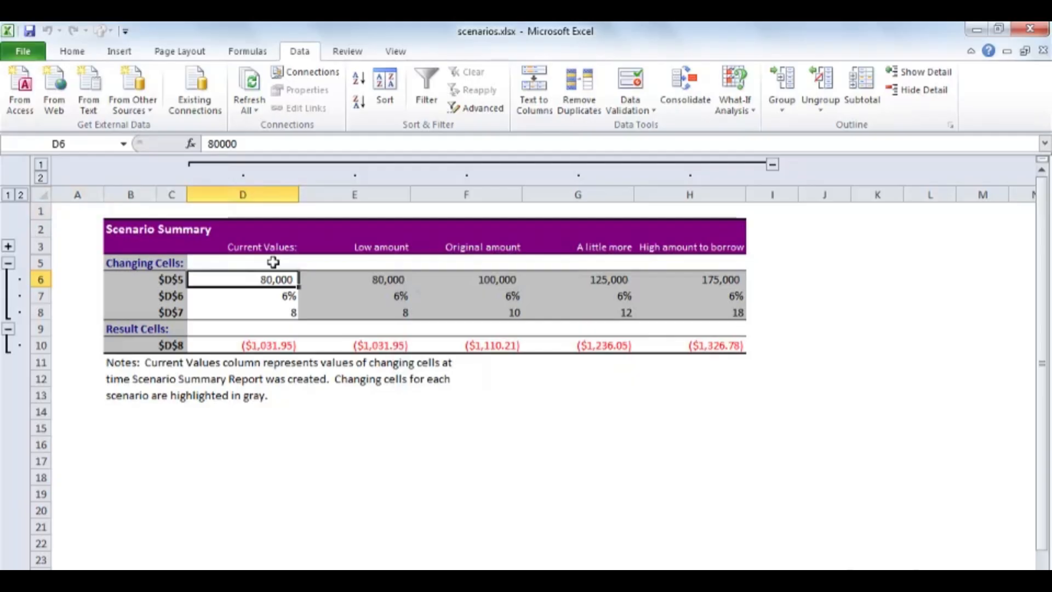
left_click(283, 296)
left_click(280, 313)
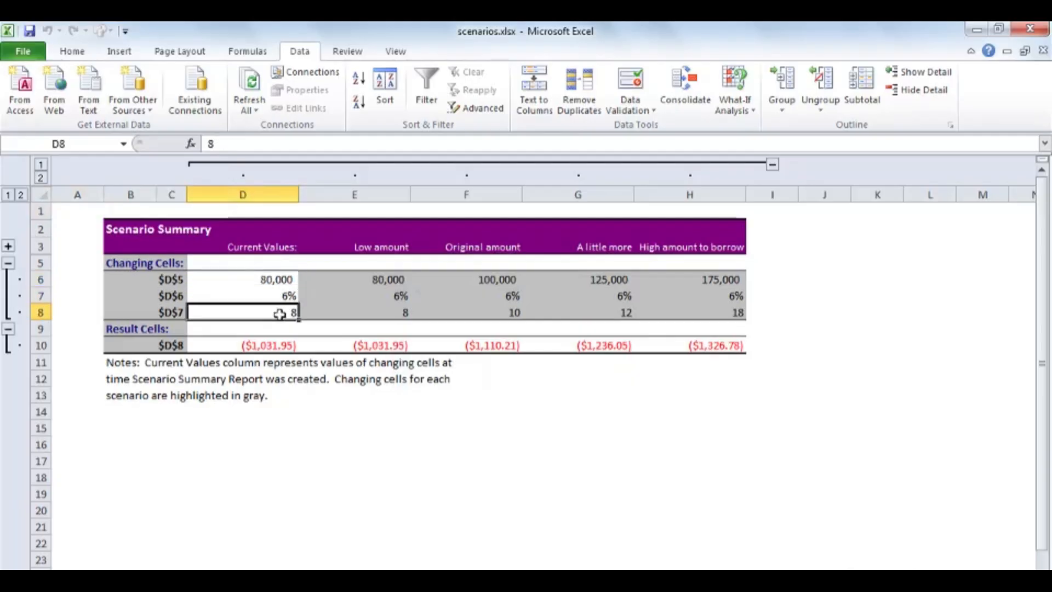
left_click(381, 284)
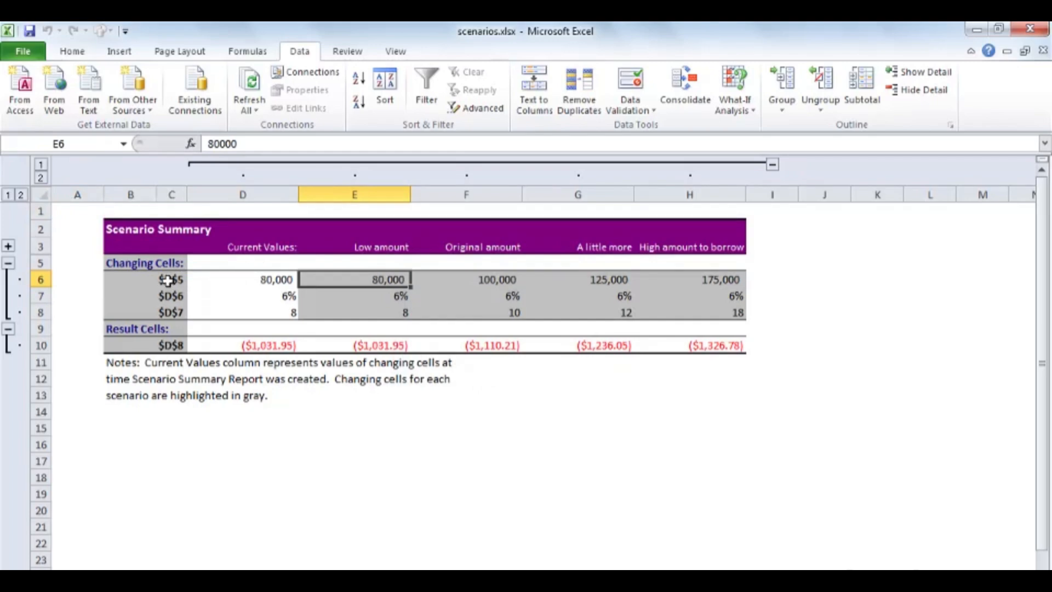
Relabel the changing cells C6:C8 of the scenario summary as PV, Int. and Years.
left_click(167, 281)
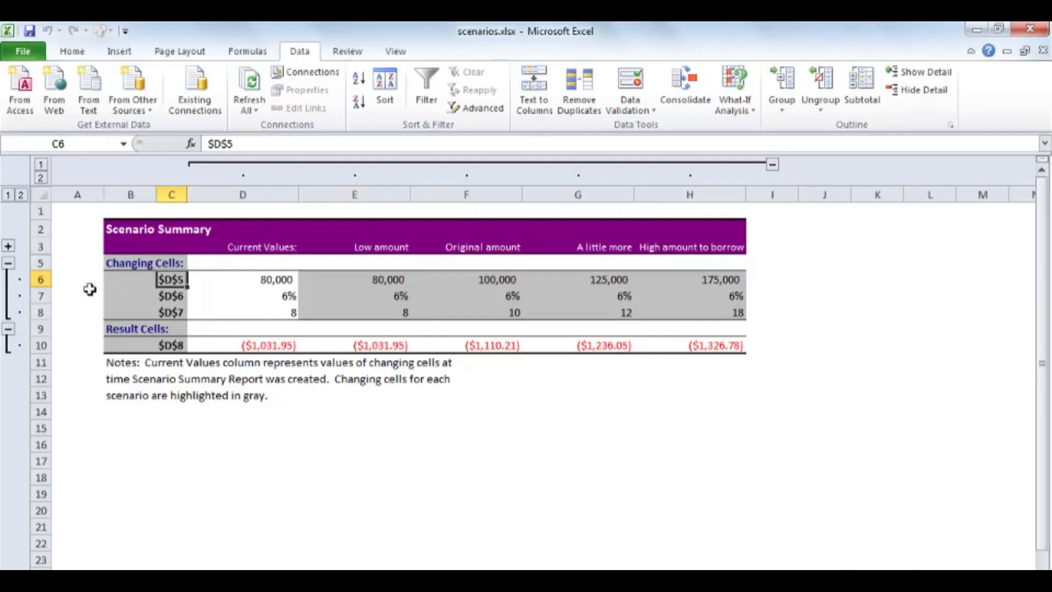
type("PV")
key("Return")
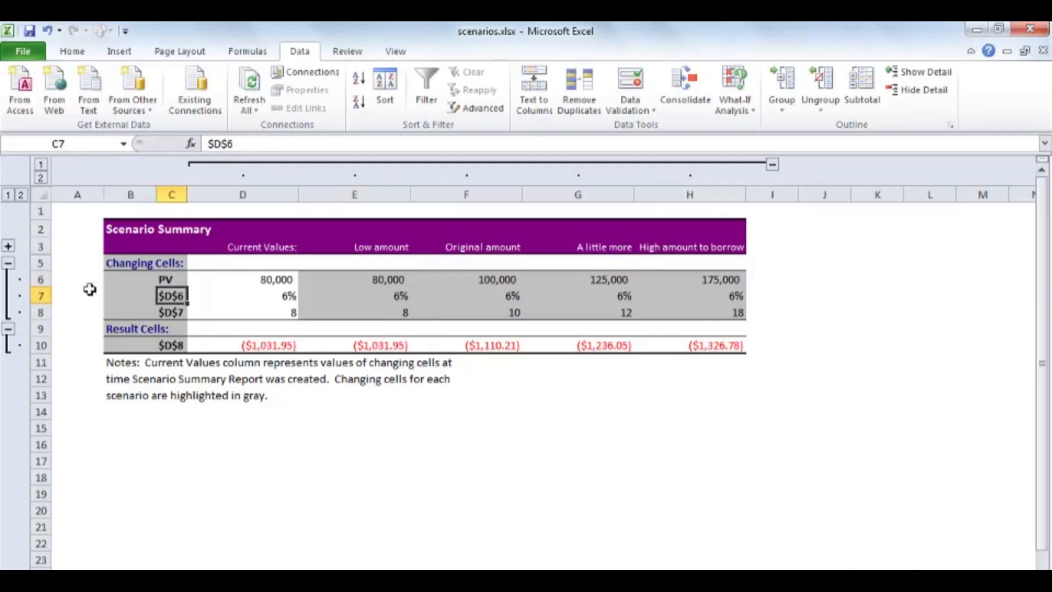
type("Int.")
key("Return")
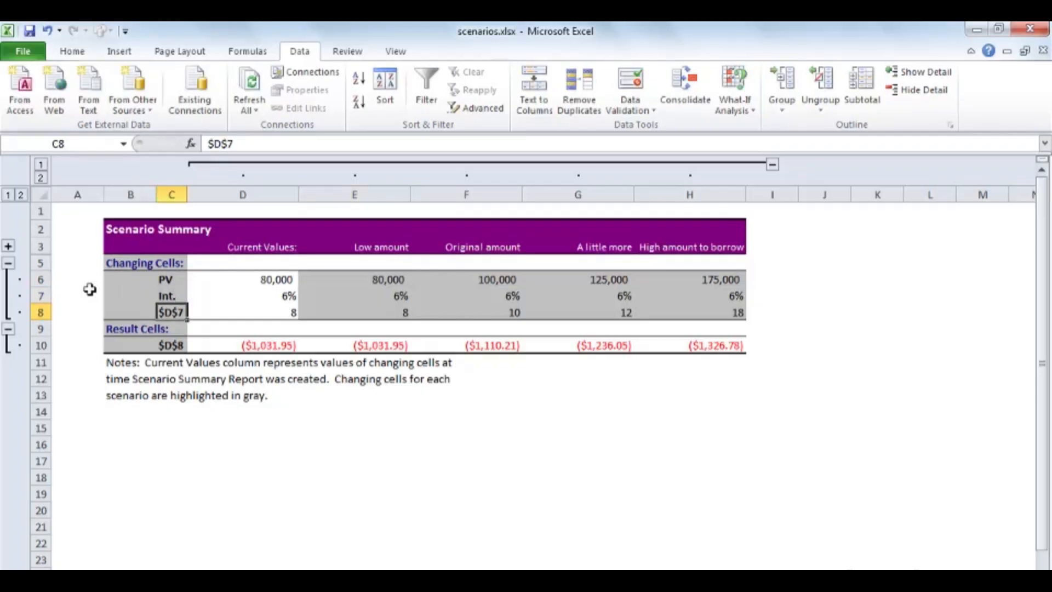
type("Years")
key("Return")
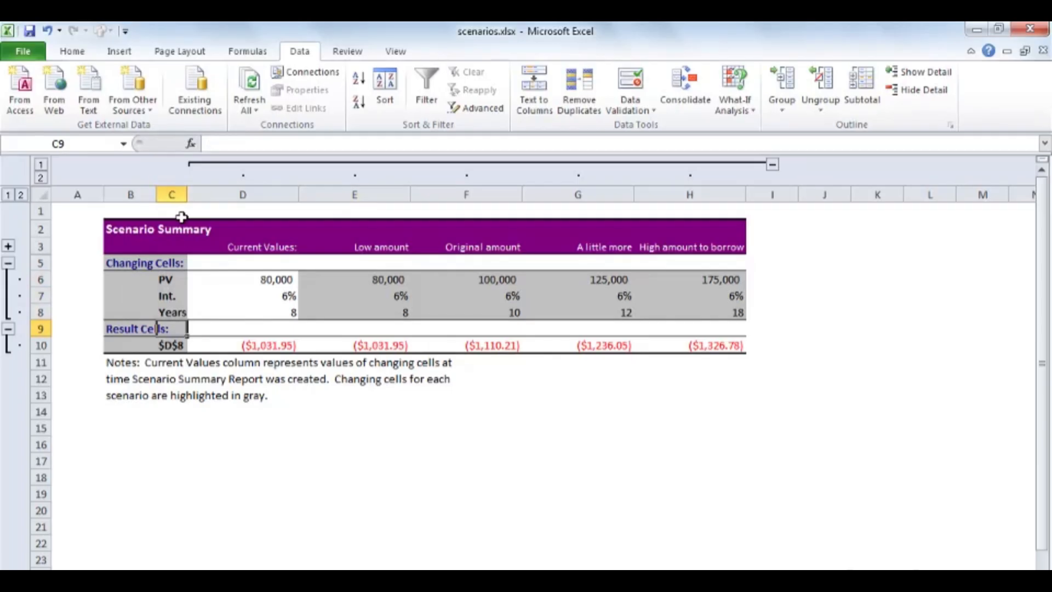
Set the scenario summary's print orientation to landscape, and return to the loan planning worksheet.
left_click(24, 51)
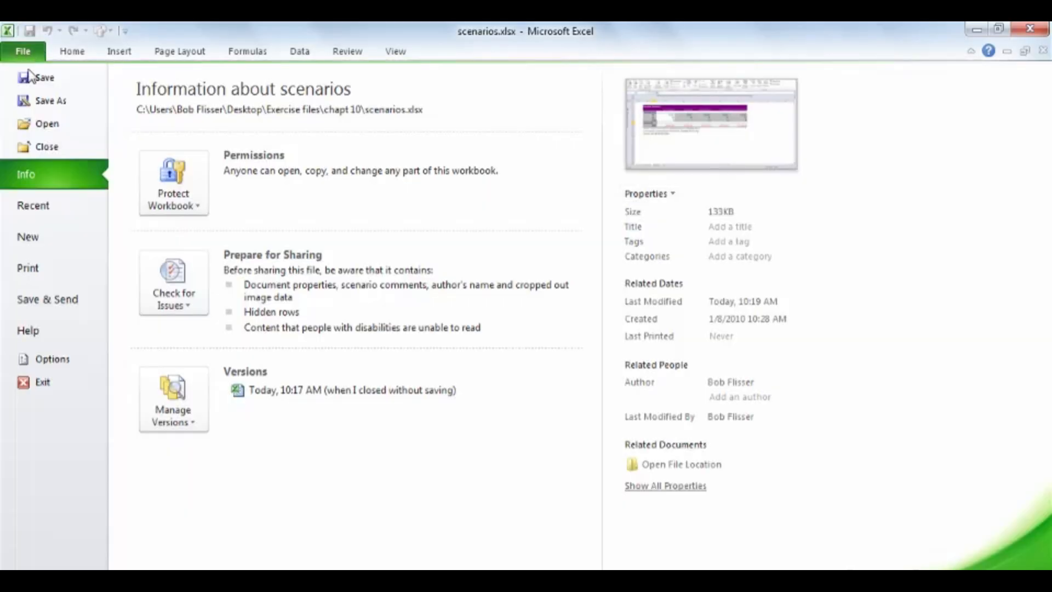
left_click(69, 268)
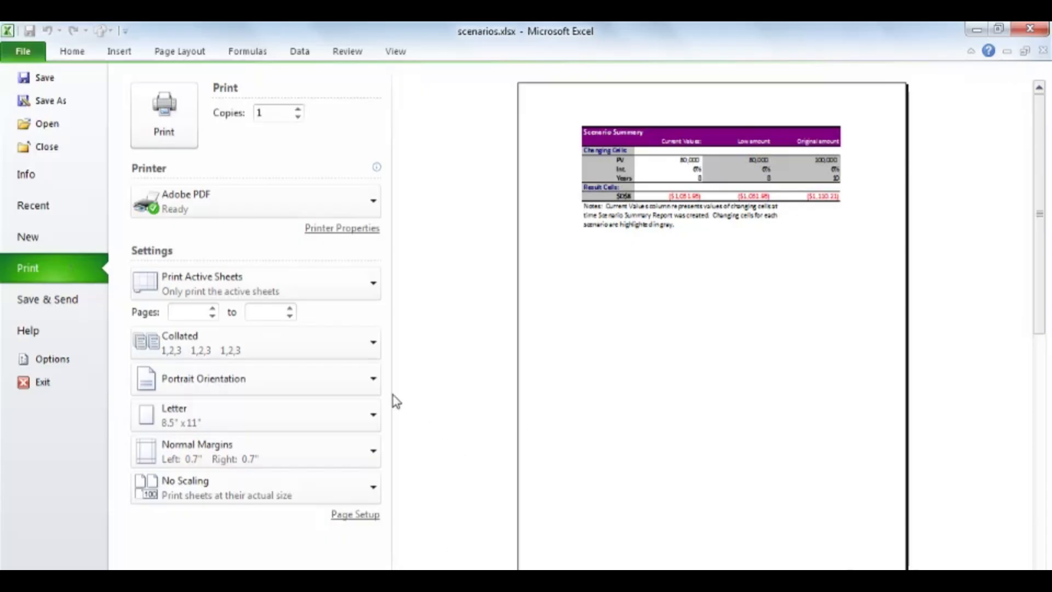
left_click(372, 383)
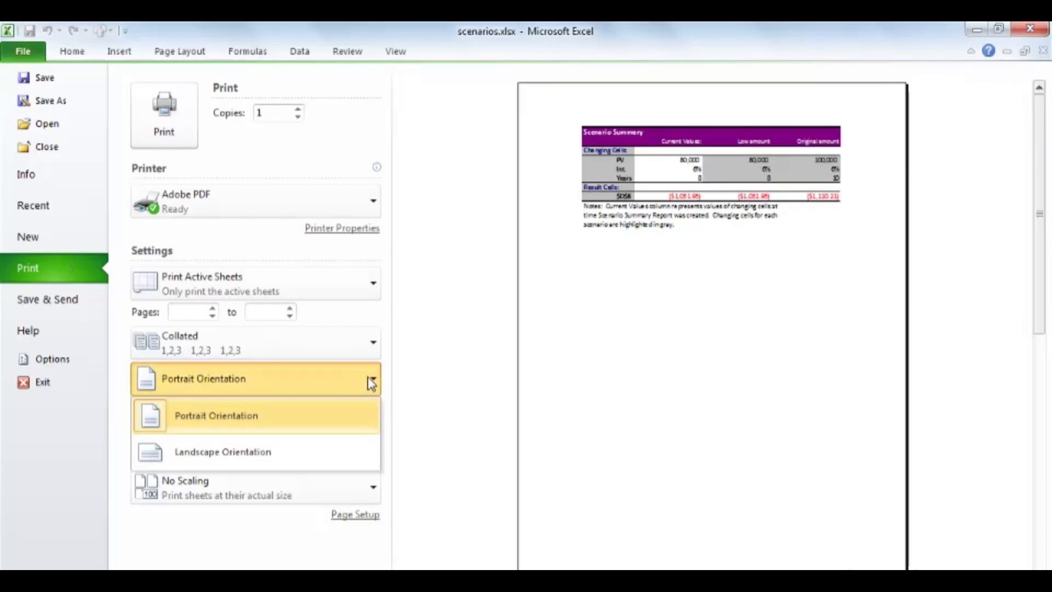
left_click(319, 459)
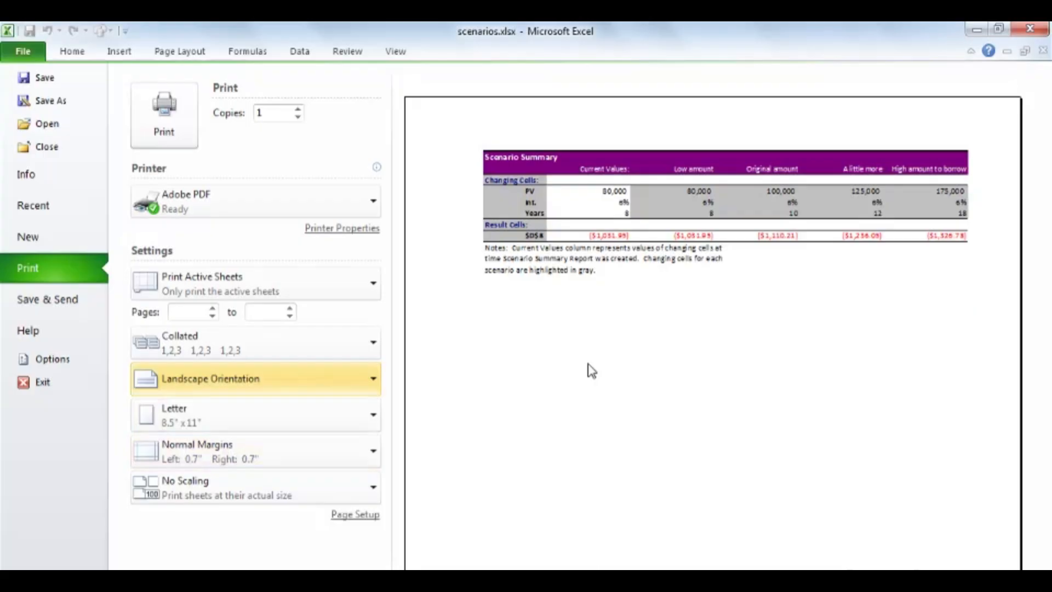
key("Escape")
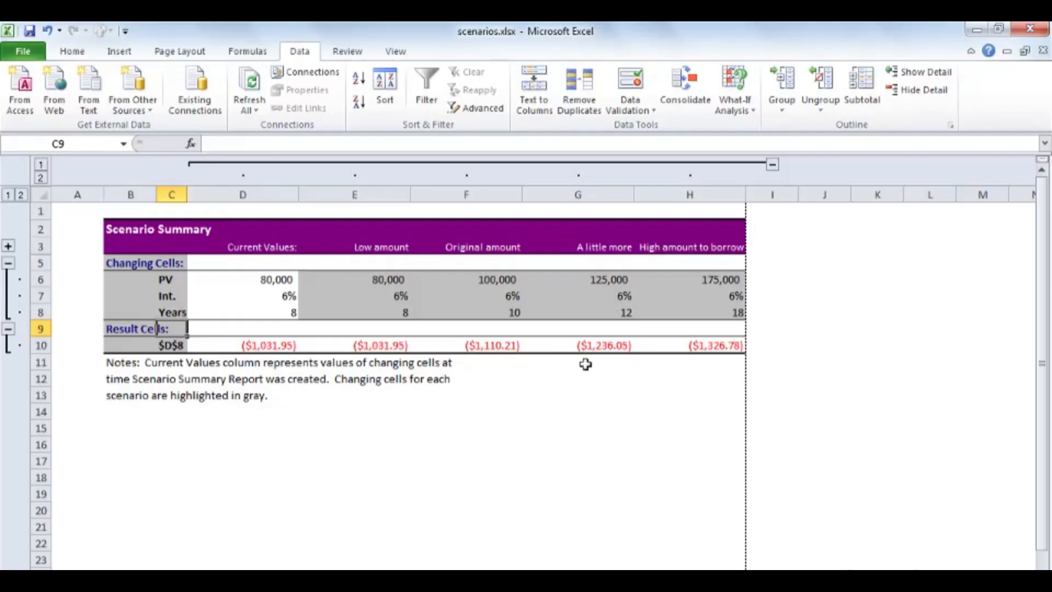
left_click(215, 578)
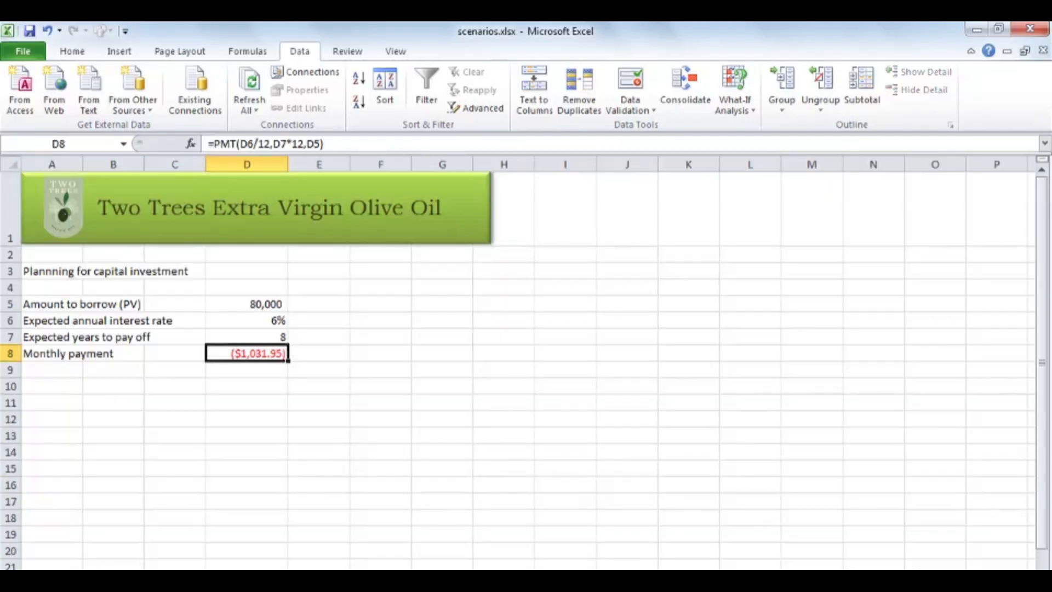